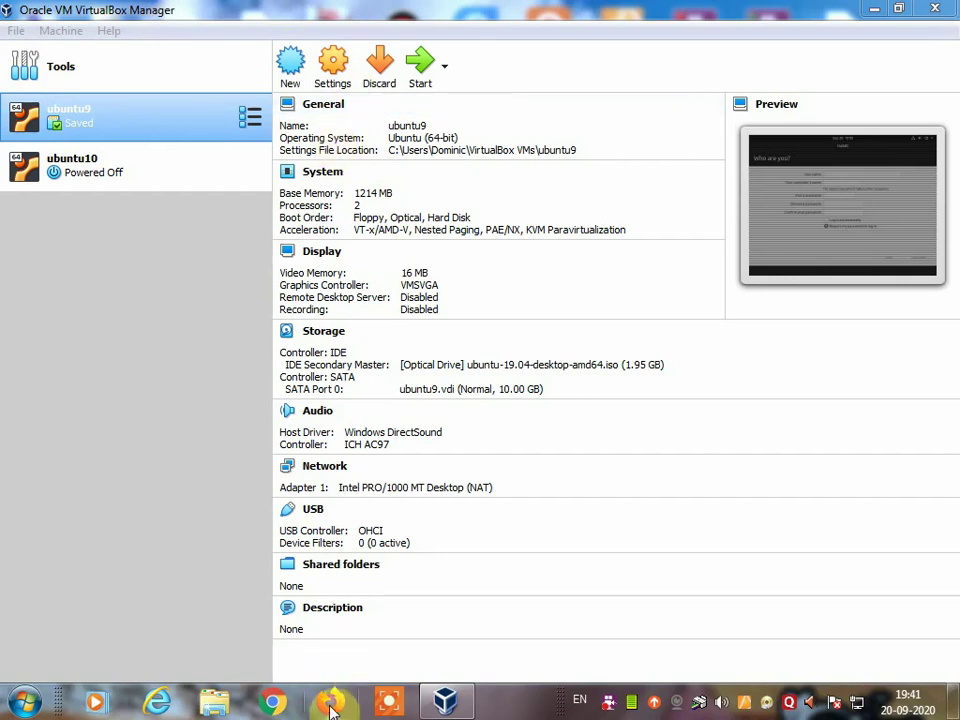
Step: Search Google for 'virtualbox' in Firefox and open the Oracle VM VirtualBox result
click(333, 705)
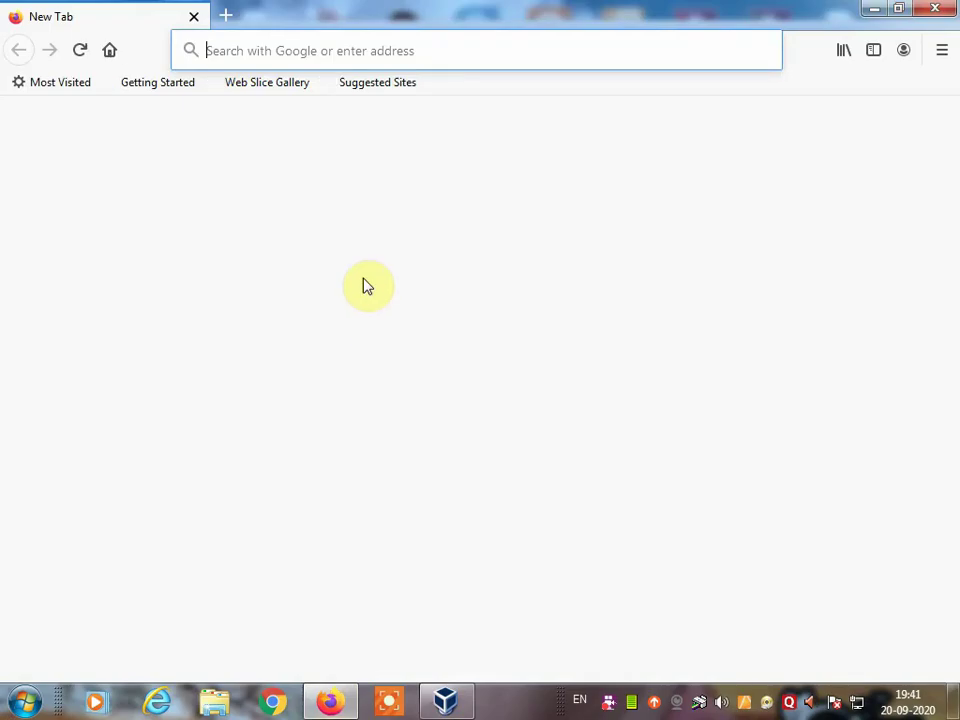
click(240, 50)
text(v)
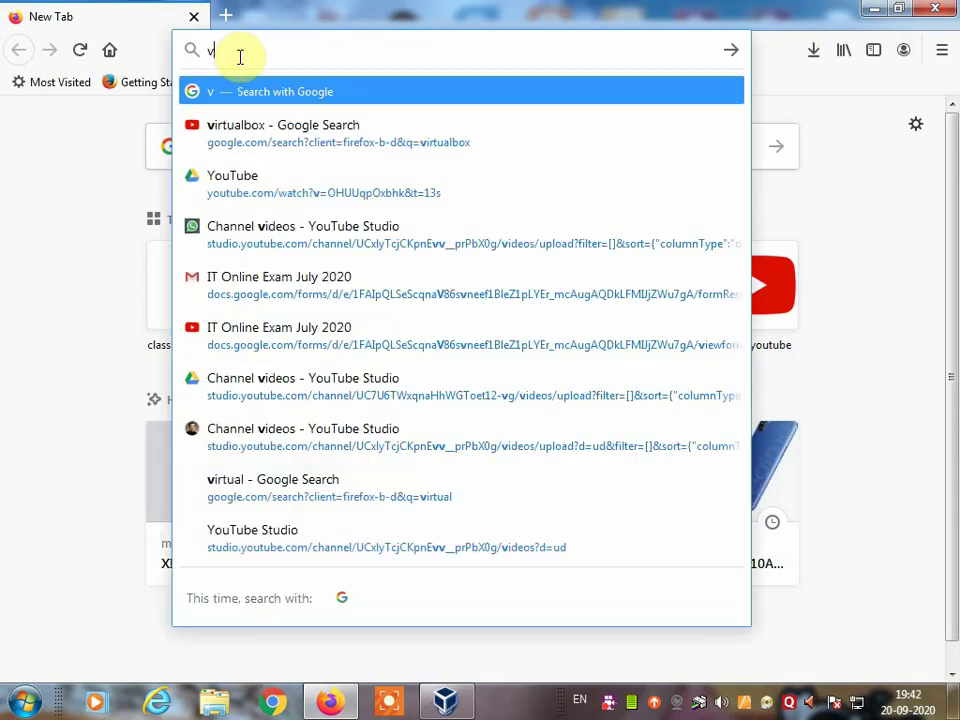
text(irtu)
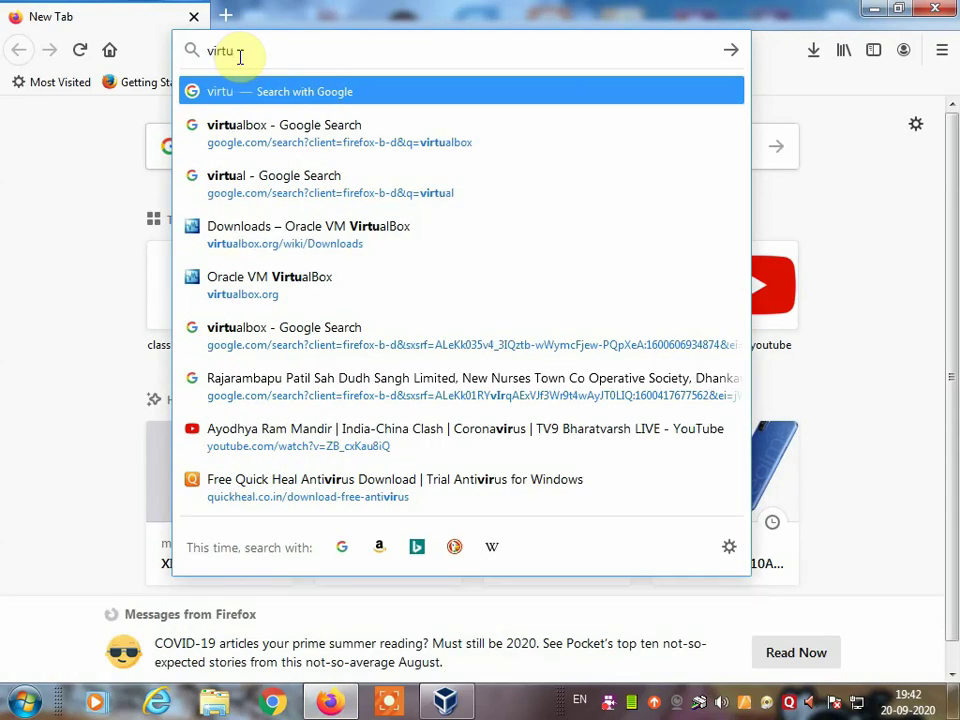
text(alb)
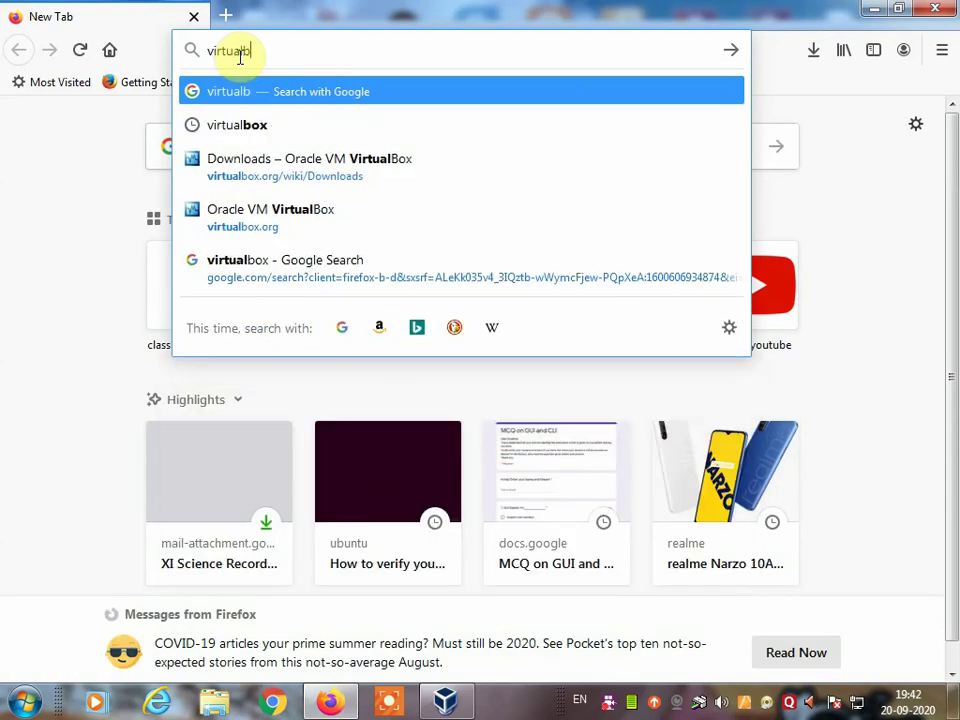
text(ox)
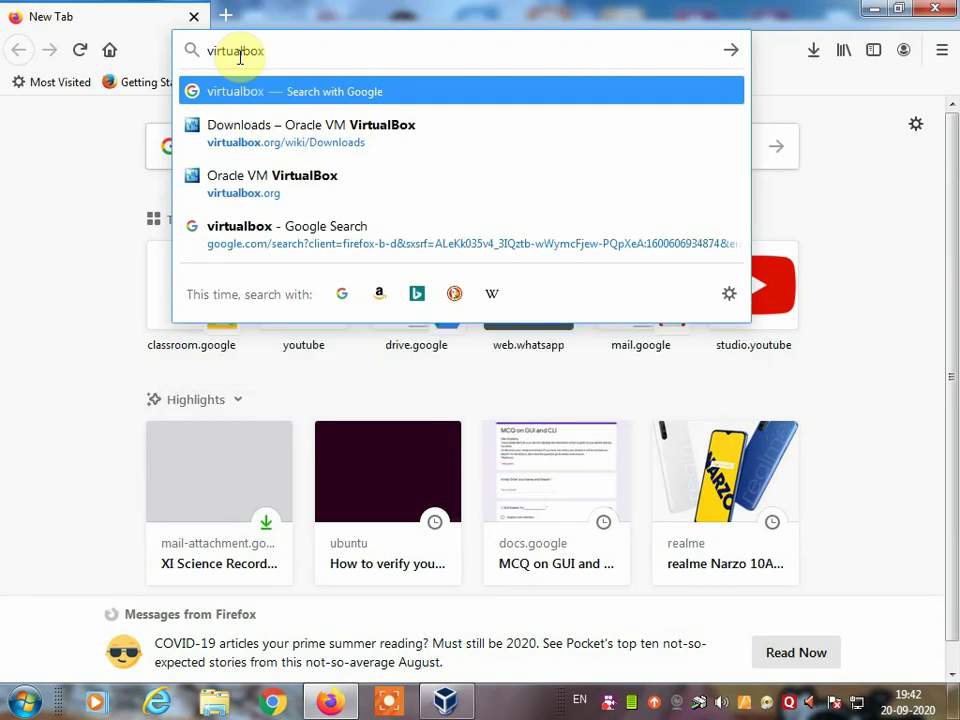
key(Return)
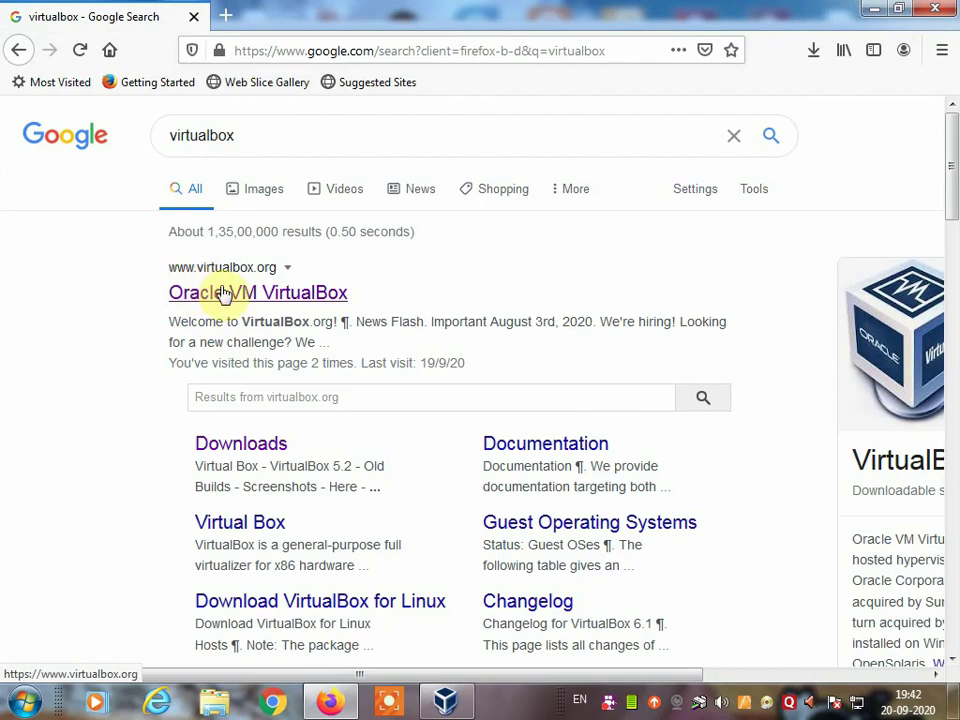
click(254, 289)
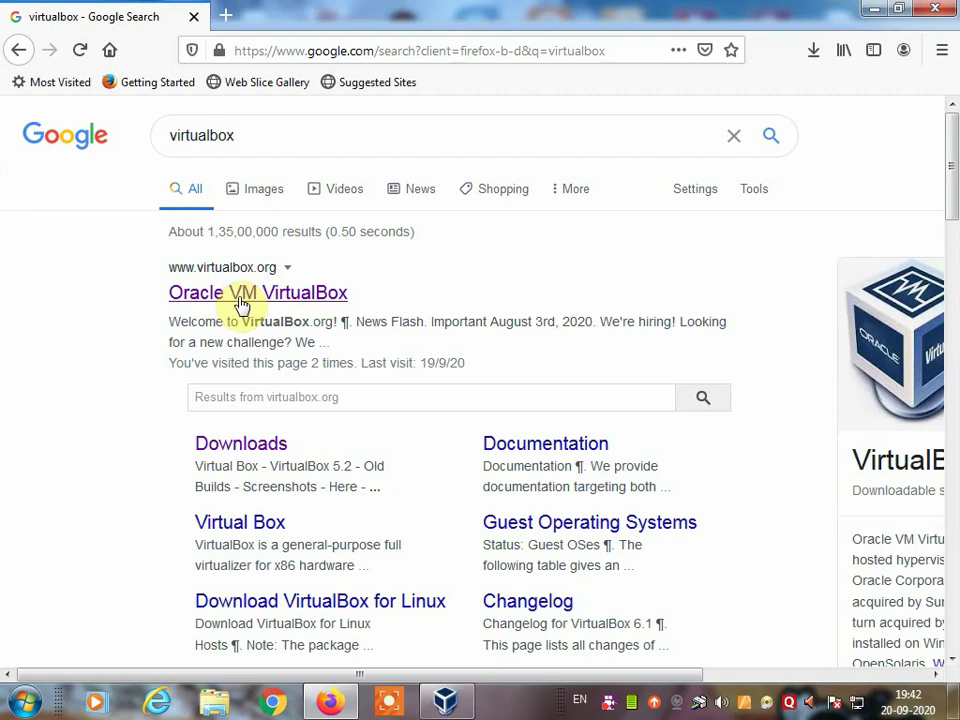
click(240, 302)
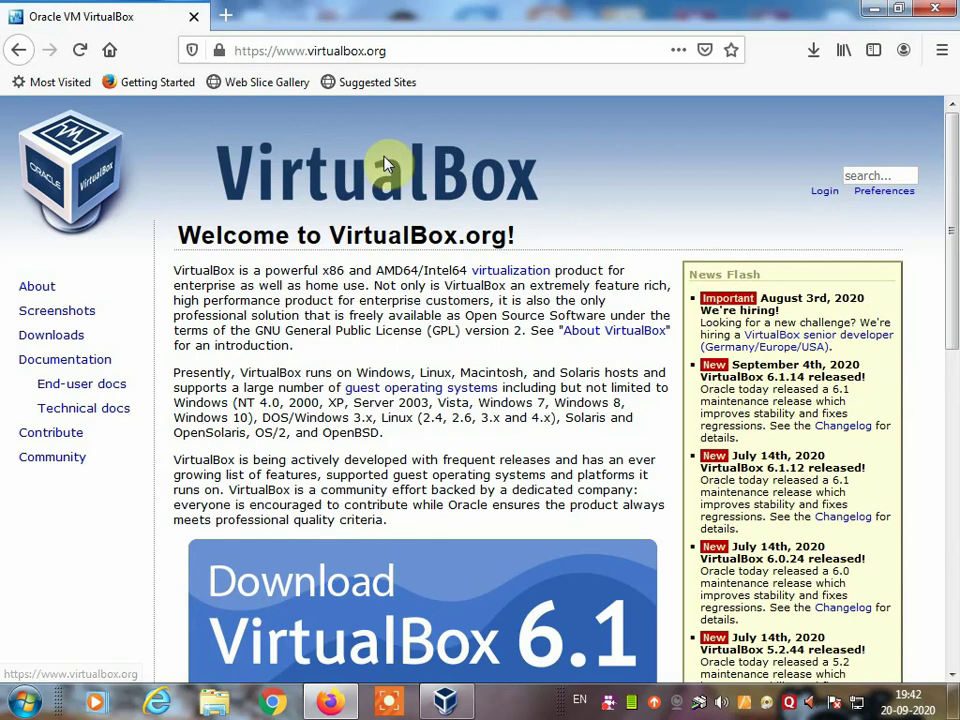
Step: Go to the VirtualBox Downloads page and look over the 6.1.14 platform package lines
click(43, 340)
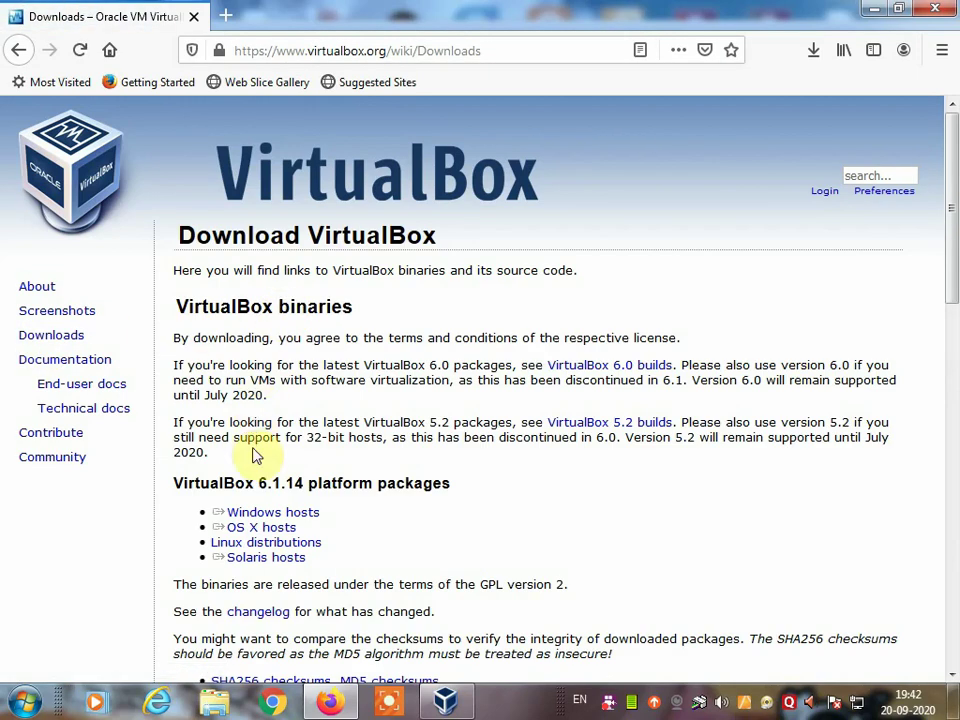
double_click(246, 485)
click(377, 573)
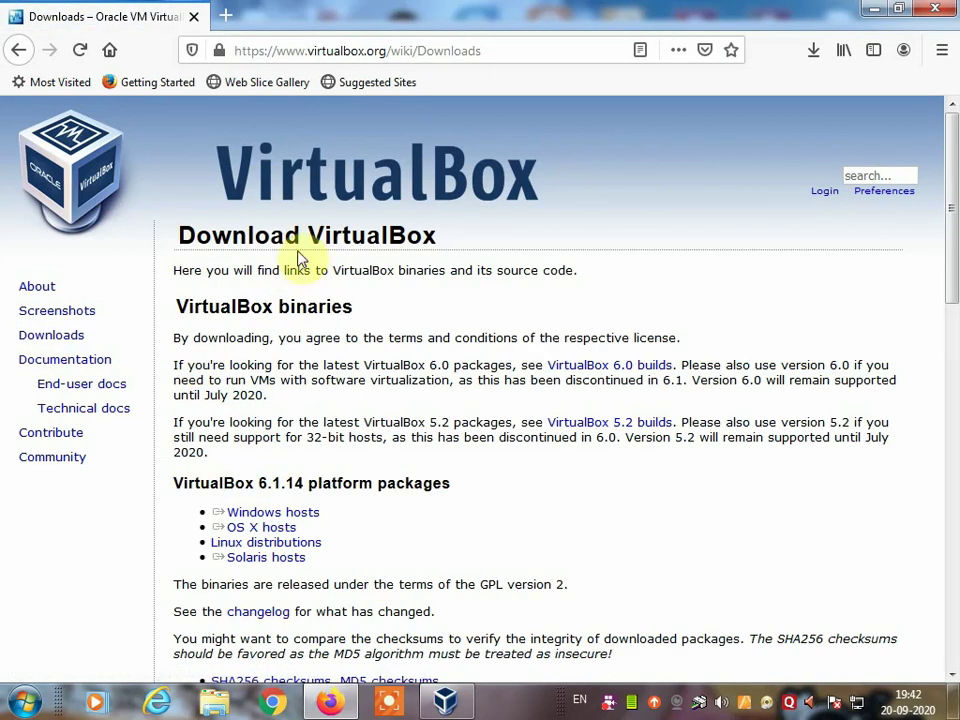
triple_click(210, 520)
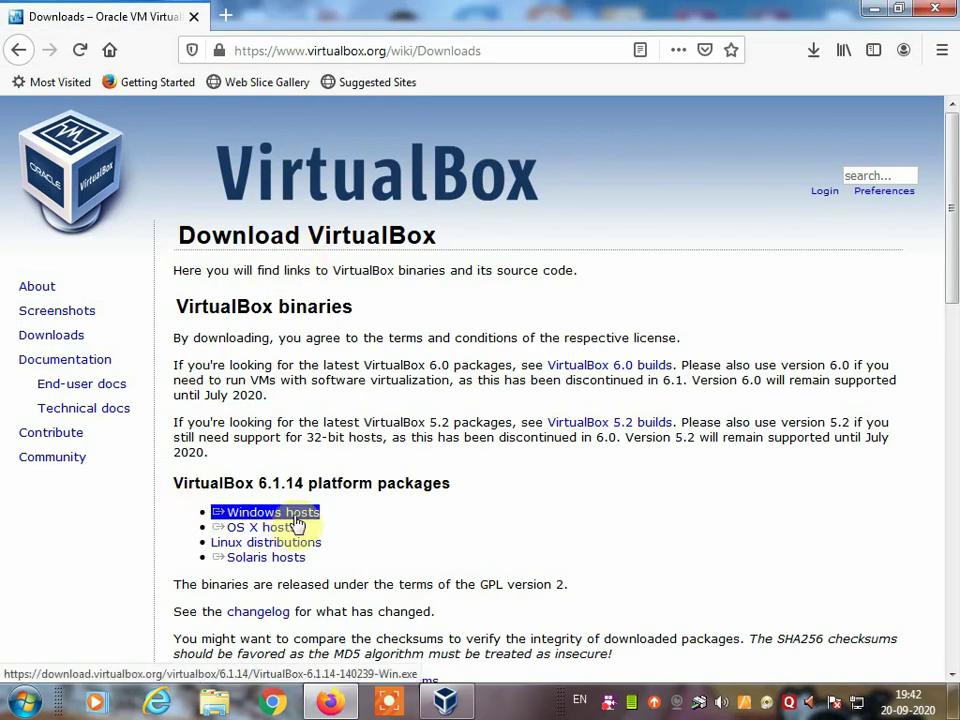
click(221, 506)
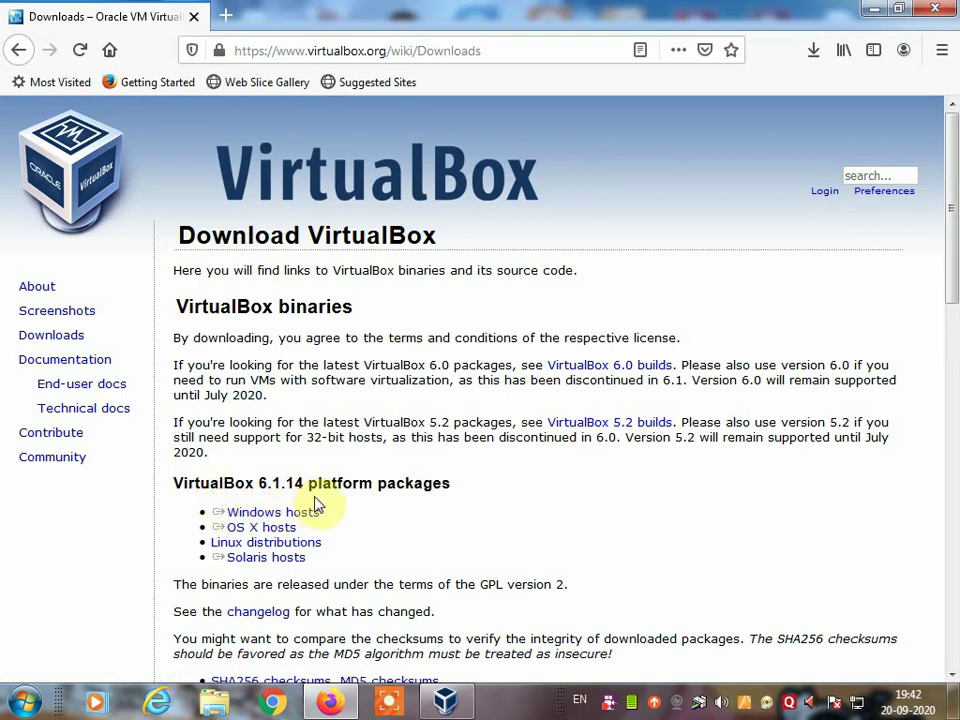
triple_click(252, 517)
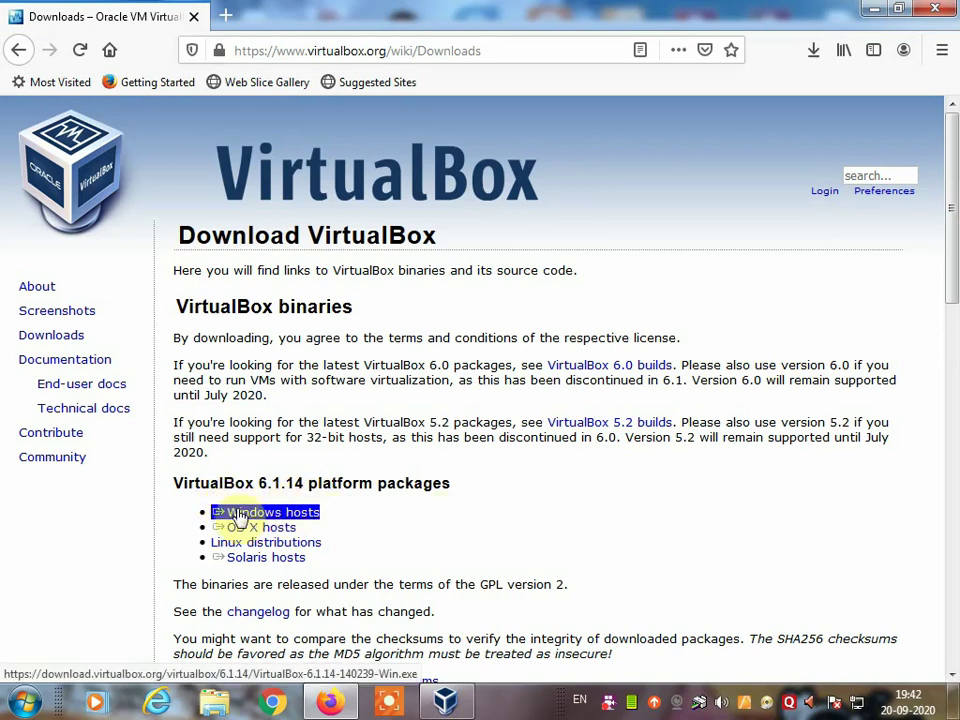
triple_click(275, 527)
triple_click(305, 518)
triple_click(258, 528)
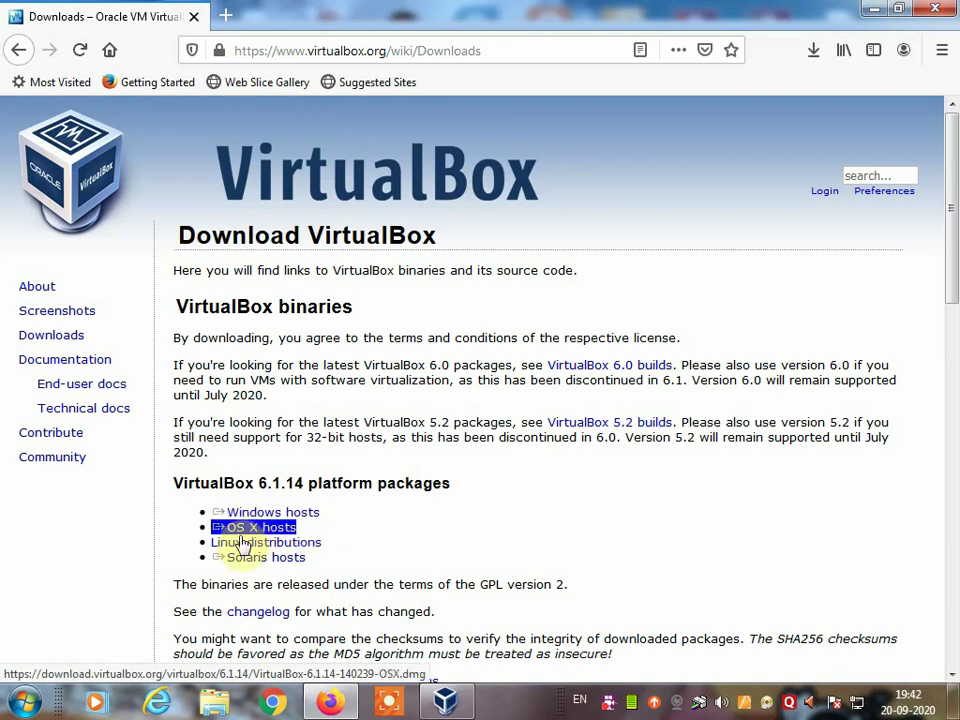
triple_click(276, 542)
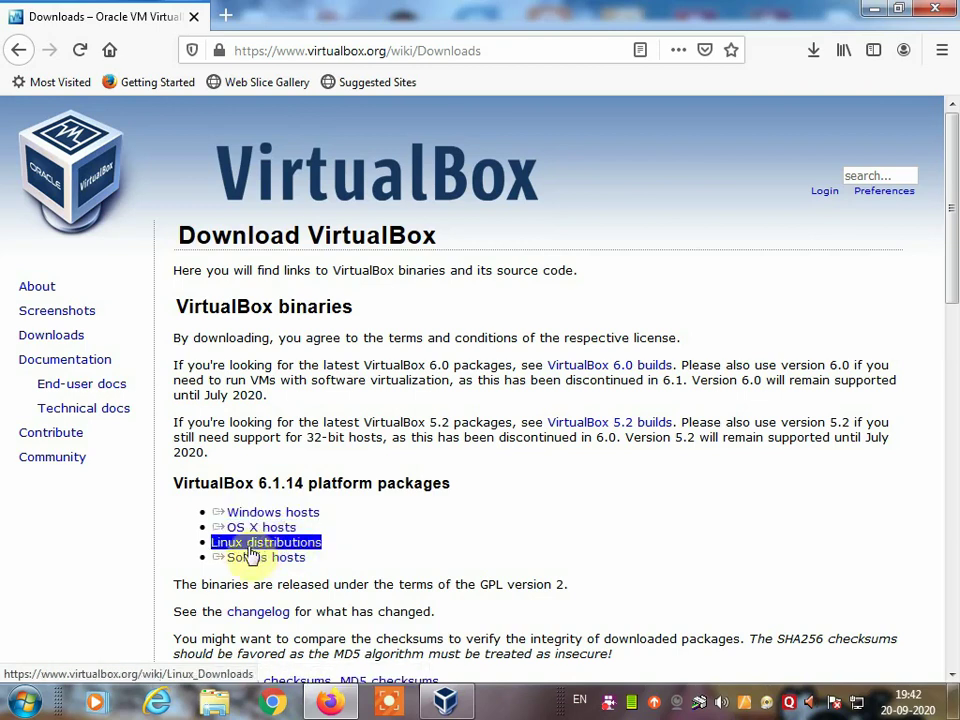
triple_click(258, 560)
Step: Choose the Windows hosts package to start downloading VirtualBox-6.1.14-140239-Win.exe
click(251, 574)
triple_click(303, 565)
click(310, 570)
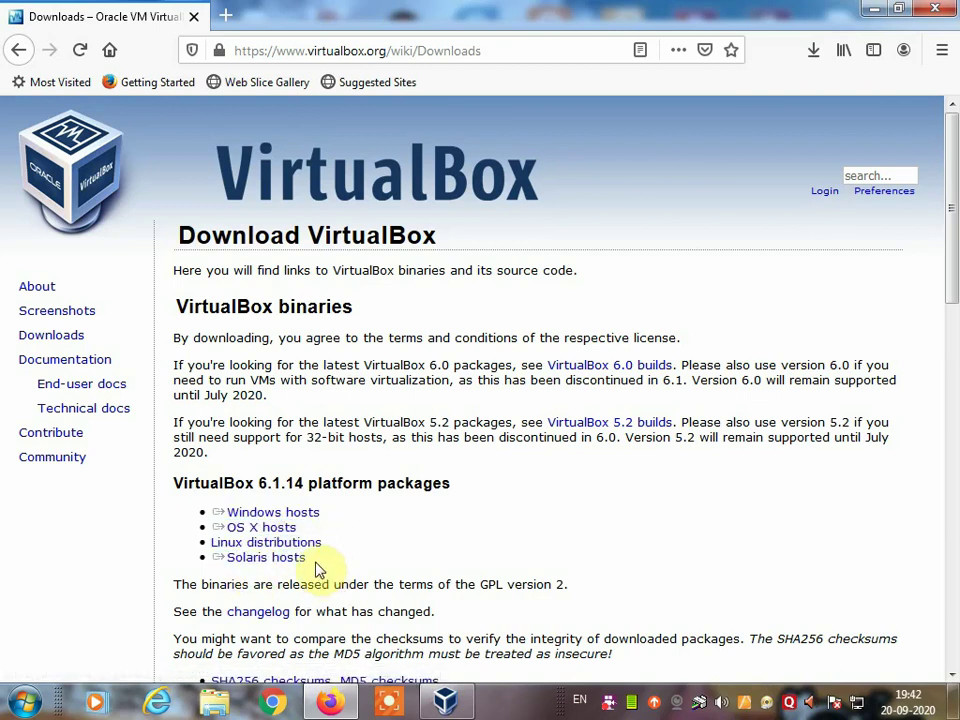
triple_click(258, 530)
triple_click(248, 516)
triple_click(268, 527)
triple_click(267, 516)
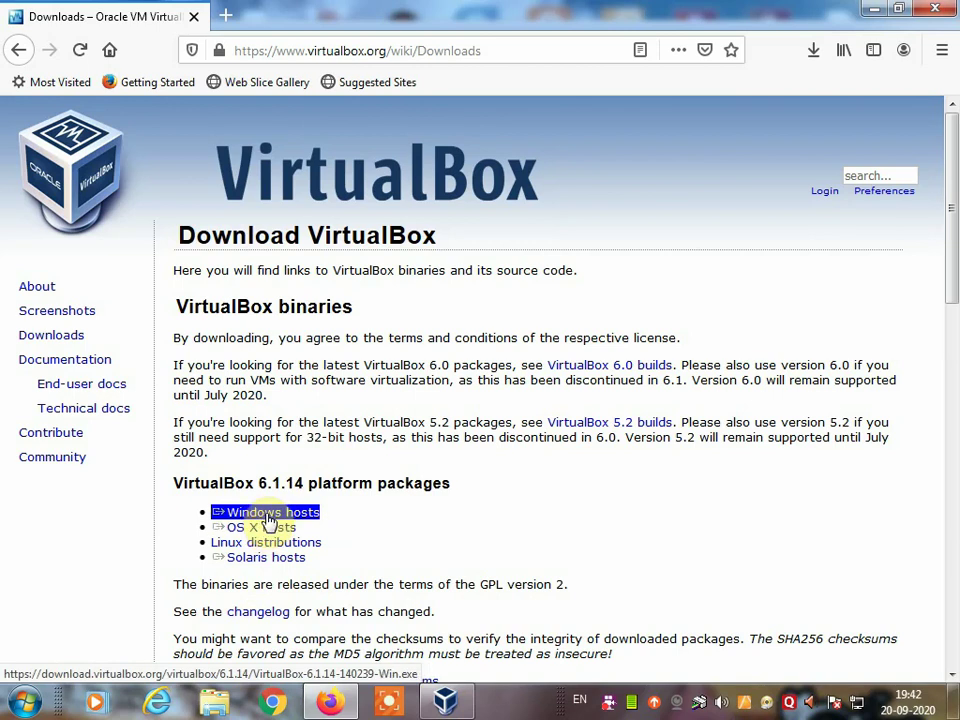
click(268, 518)
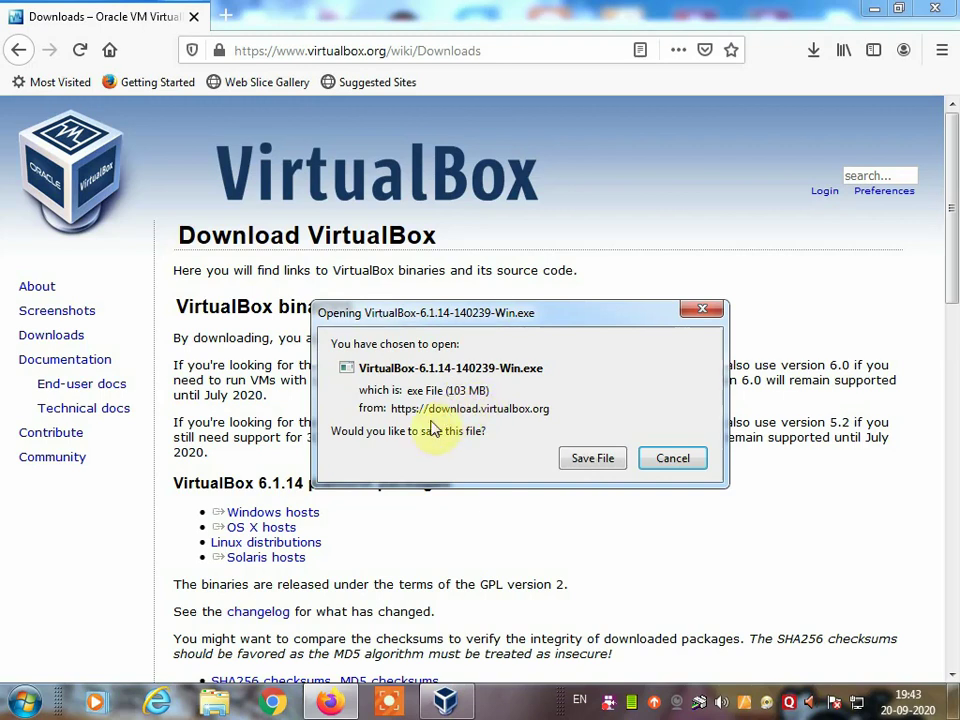
Step: Save VirtualBox-6.1.14-140239-Win.exe, then cancel that download from the Downloads panel
click(600, 460)
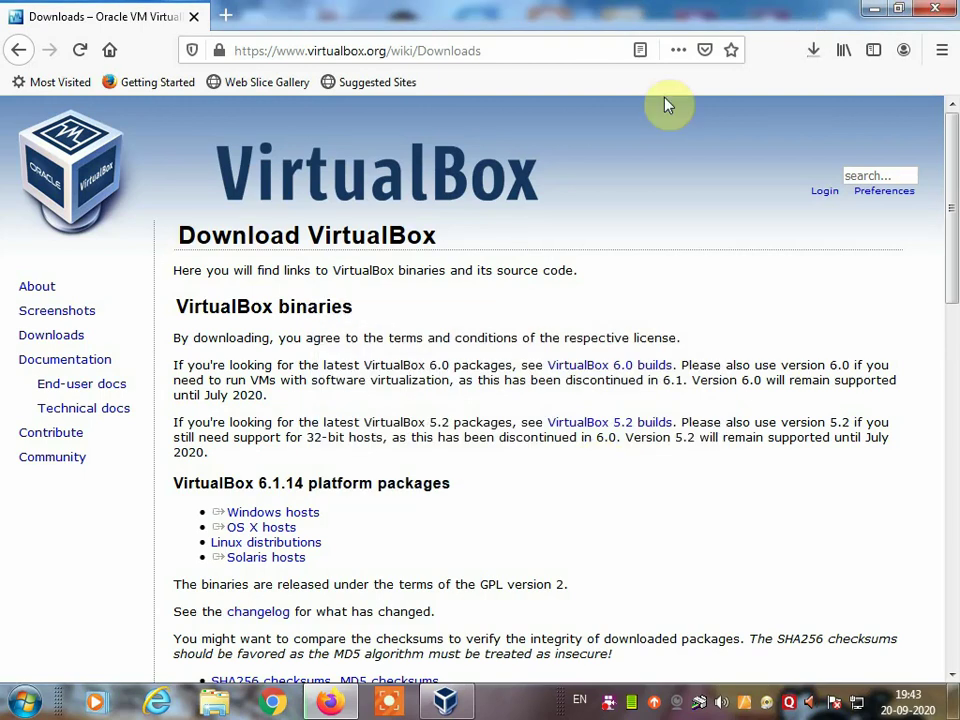
click(812, 52)
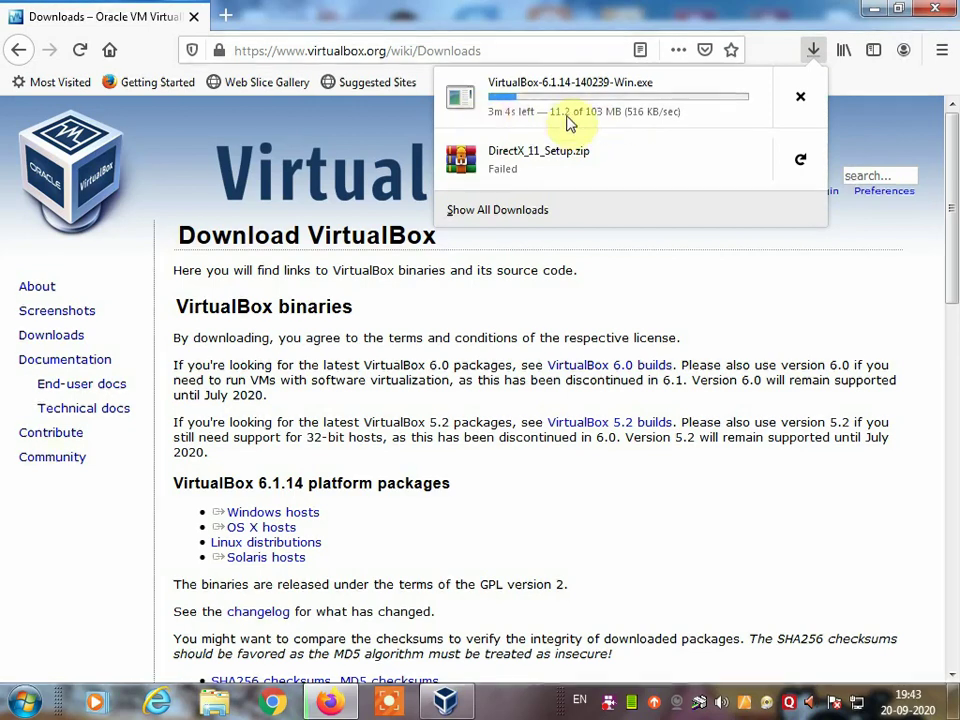
click(801, 103)
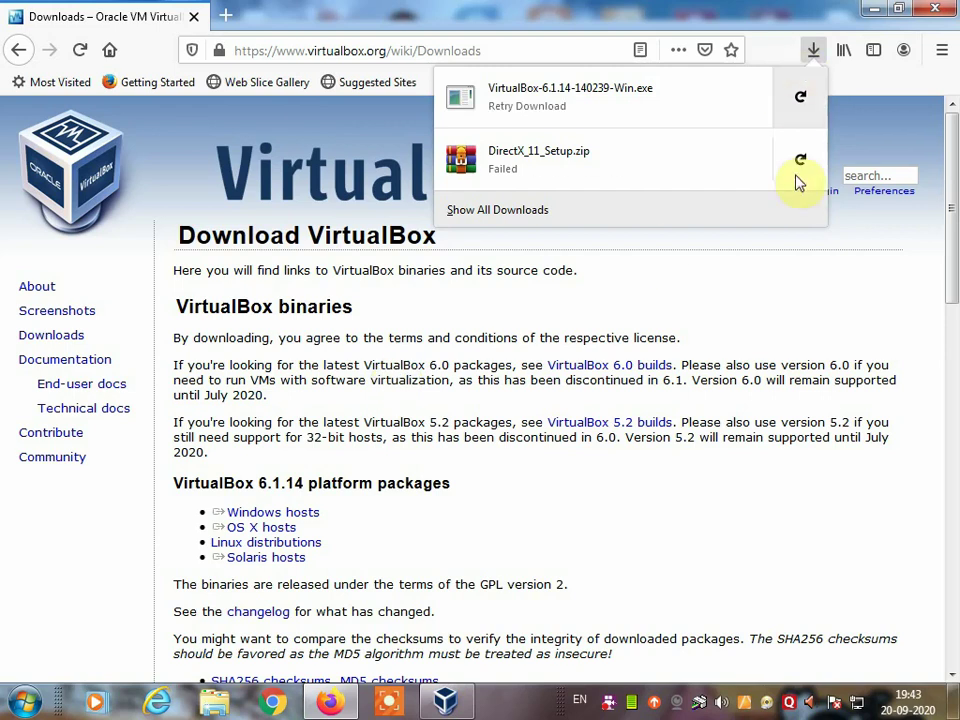
click(333, 121)
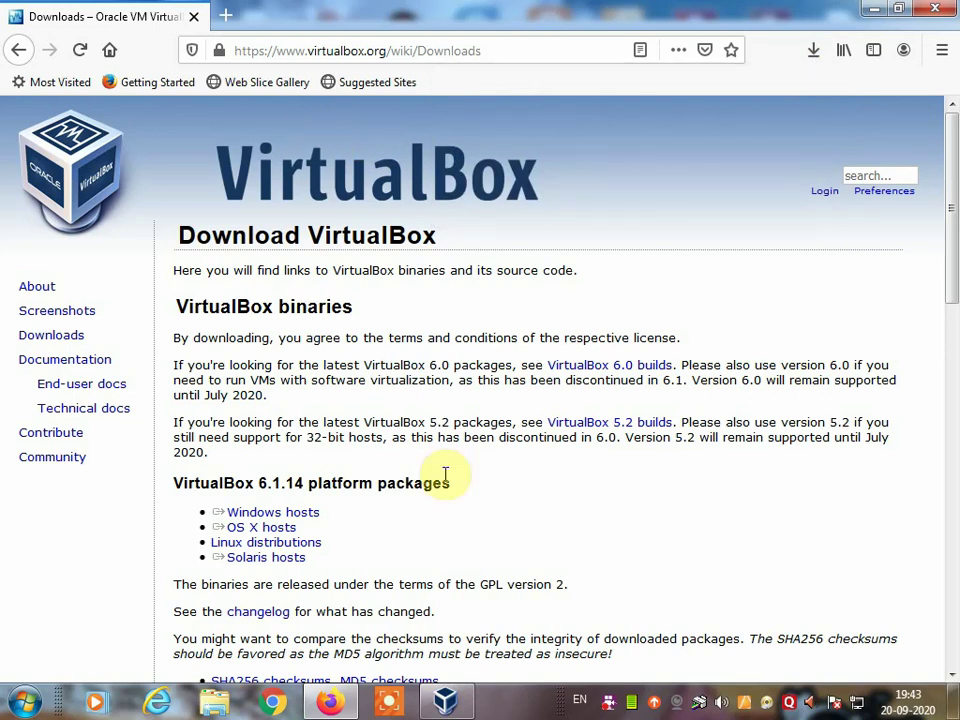
Step: Minimize Firefox to show VirtualBox Manager, then minimize the Manager to the desktop
click(872, 10)
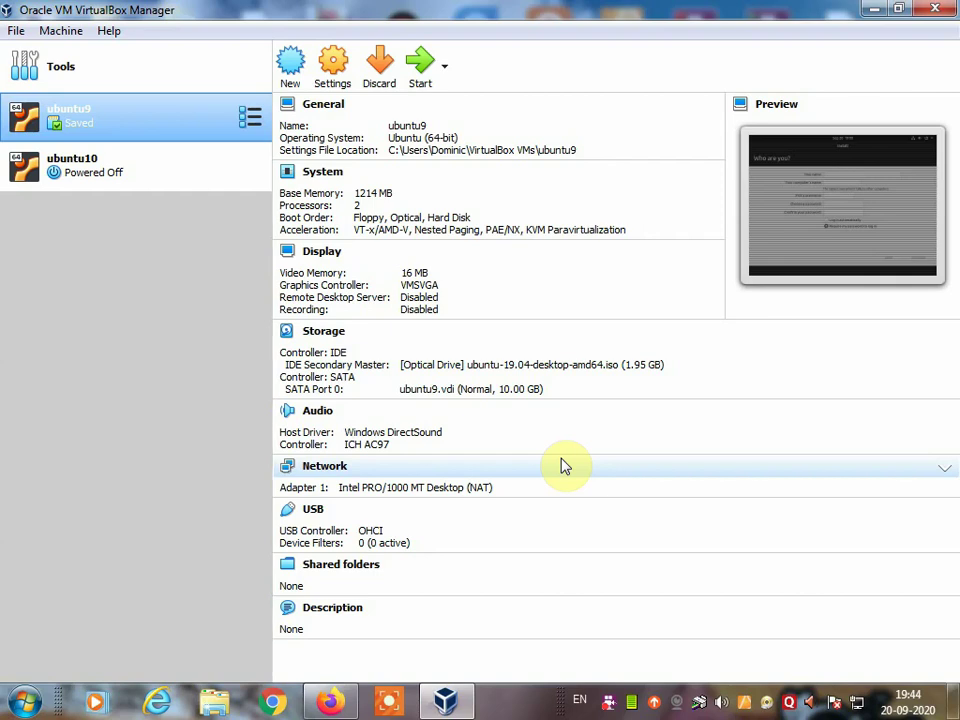
click(872, 16)
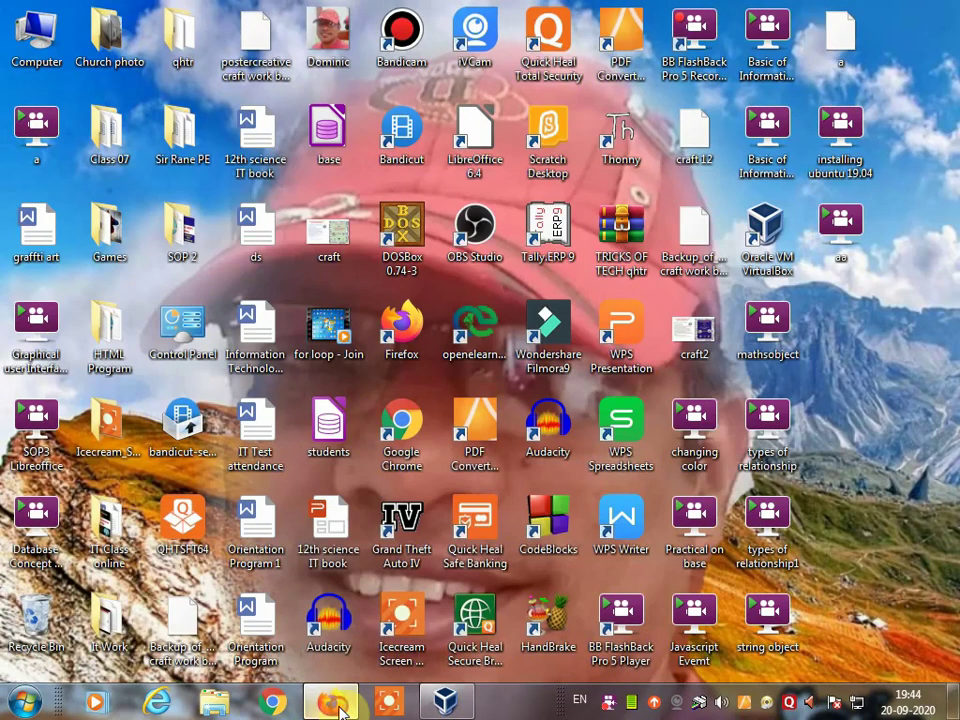
Step: In a new Firefox tab, search Google for 'ubuntu' and open the ubuntu.com result
click(336, 706)
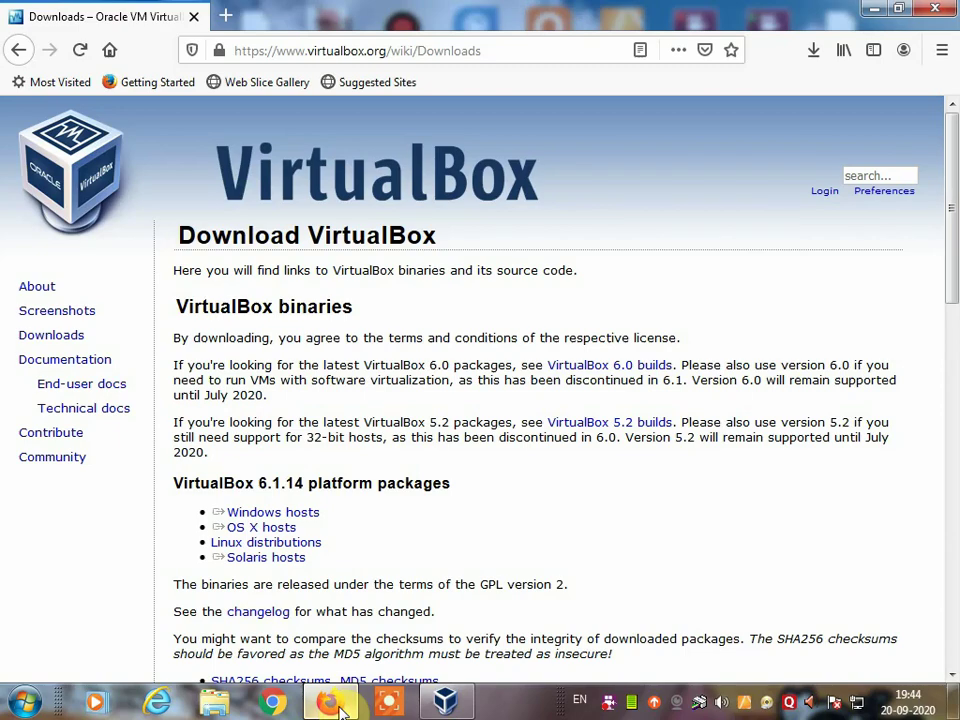
click(226, 16)
click(231, 52)
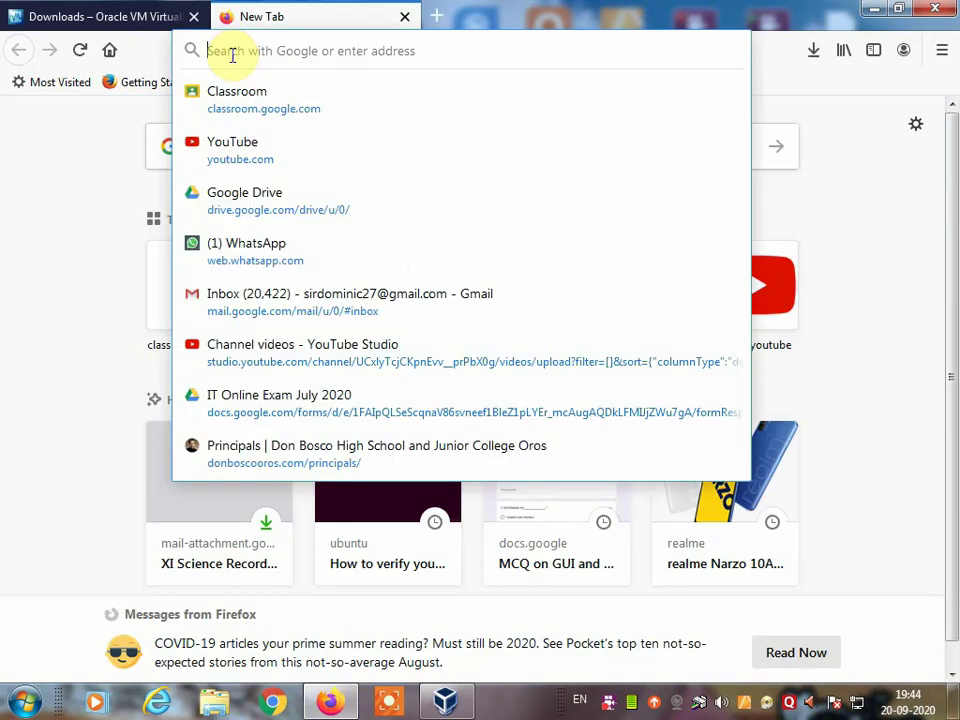
text(ubu)
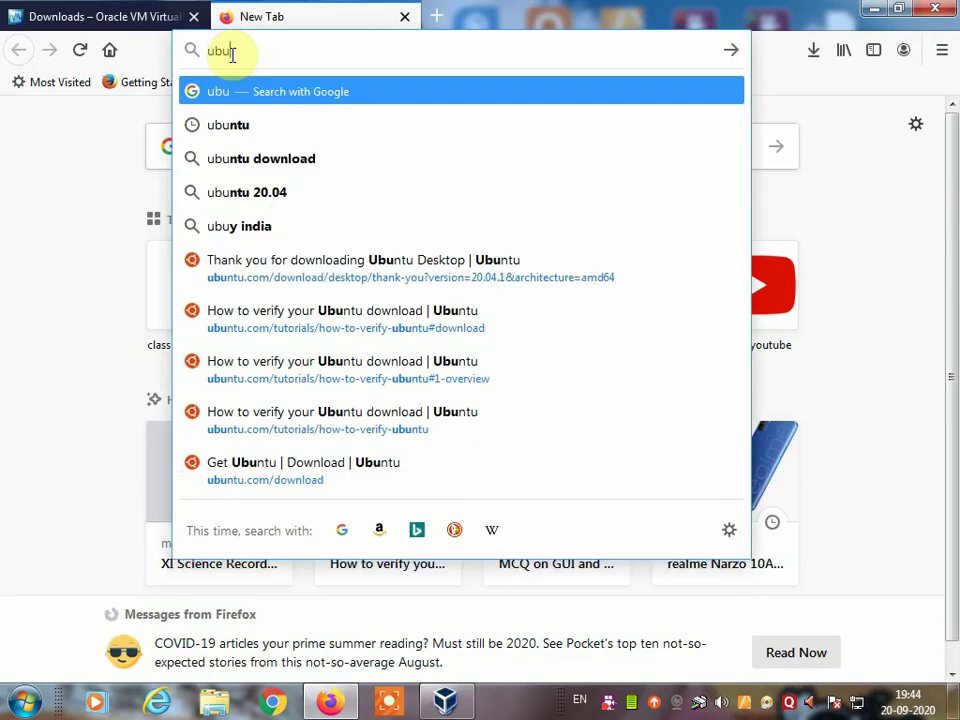
text(ntu)
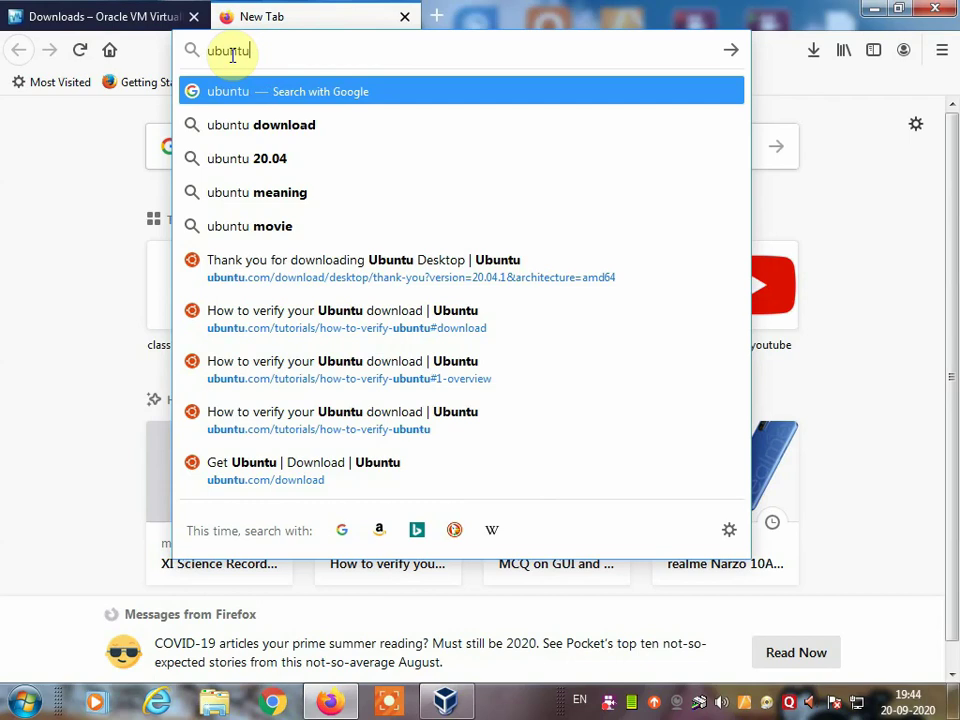
key(Return)
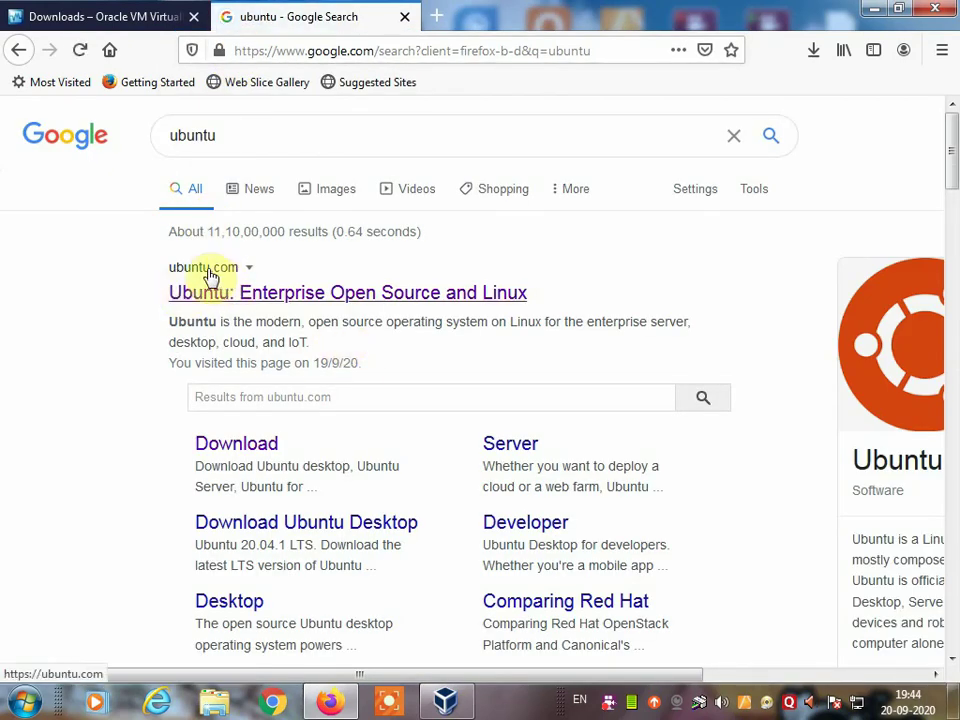
click(204, 300)
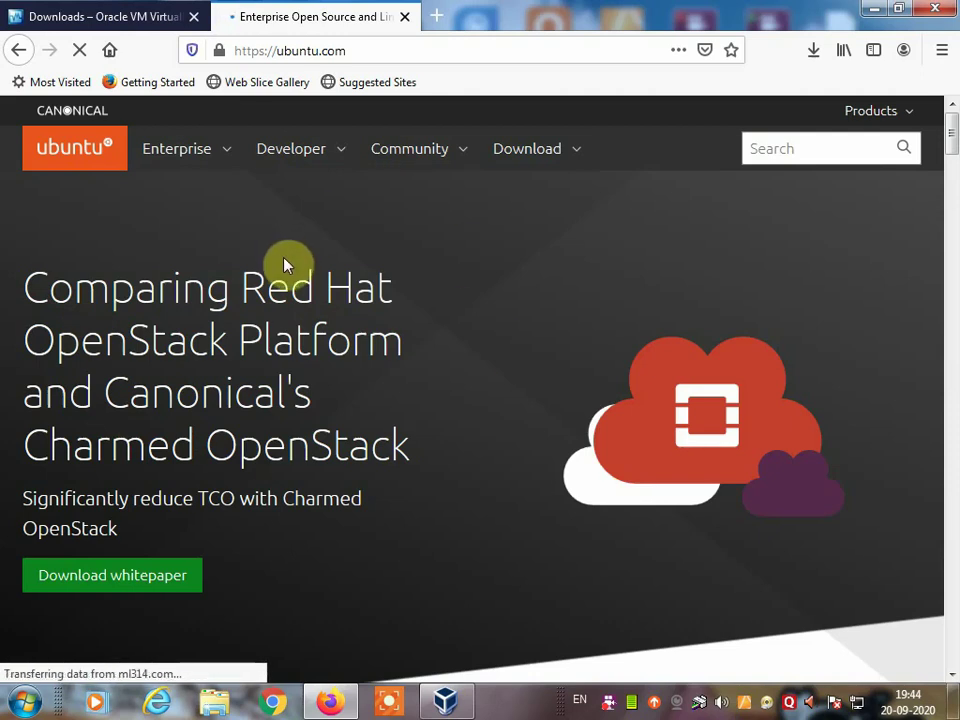
Step: Open the Download menu in the ubuntu.com navigation bar
click(520, 158)
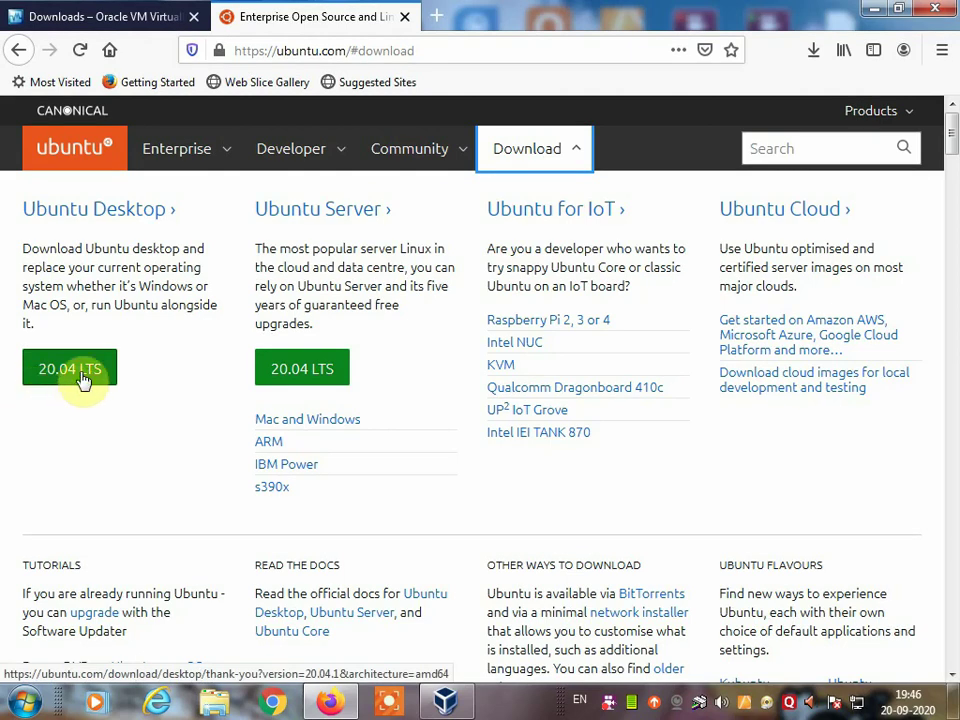
Step: Download Ubuntu Desktop 20.04 LTS, saving ubuntu-20.04.1-desktop-amd64.iso to the computer
click(86, 380)
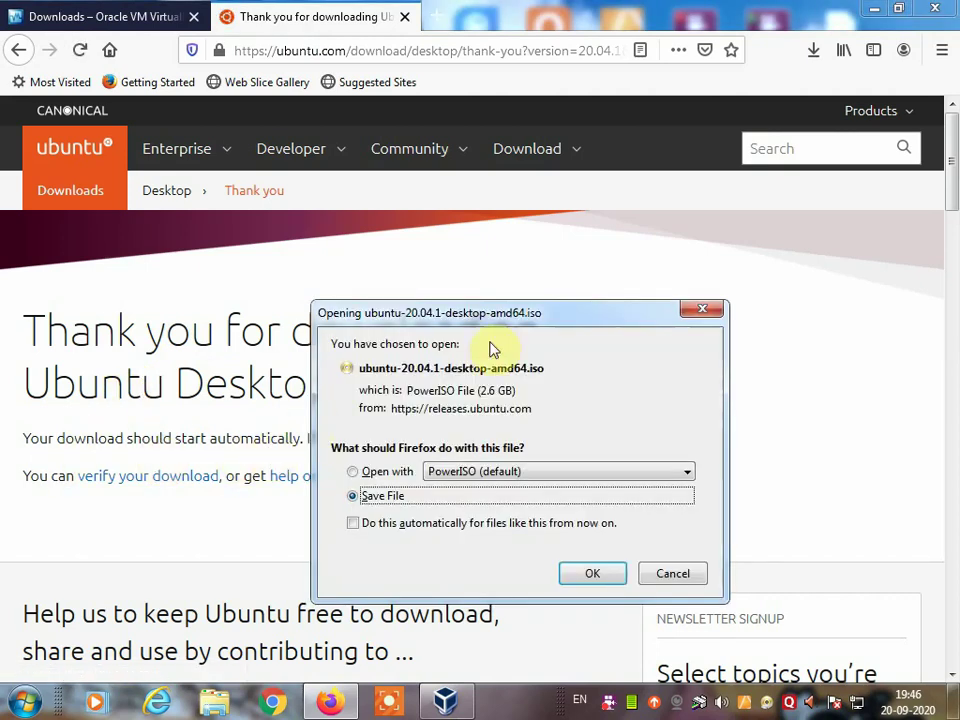
drag(529, 317, 567, 258)
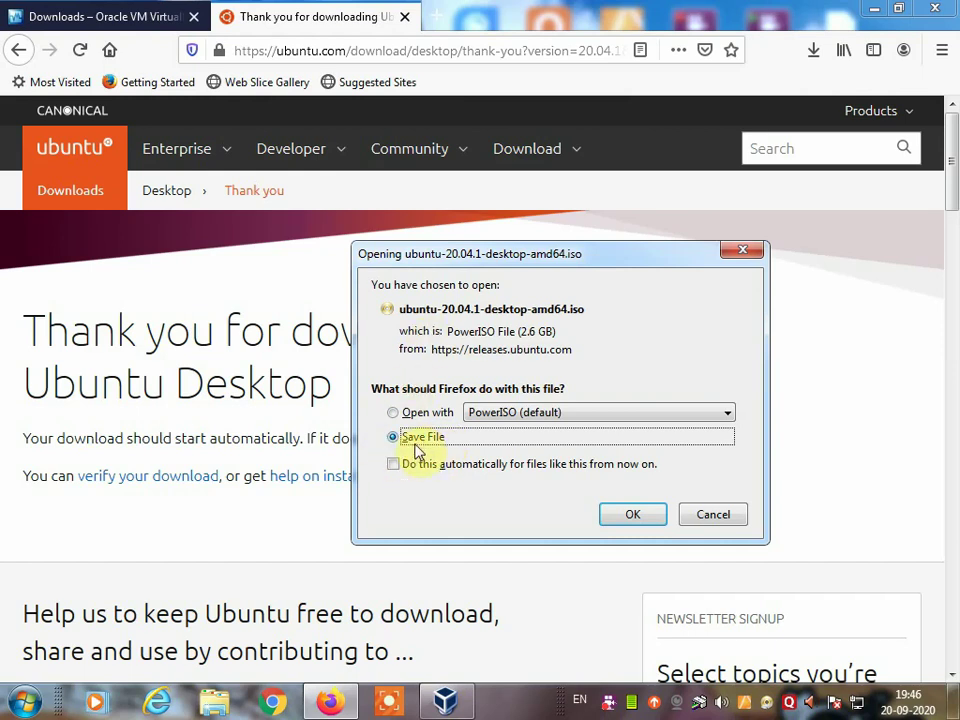
click(632, 516)
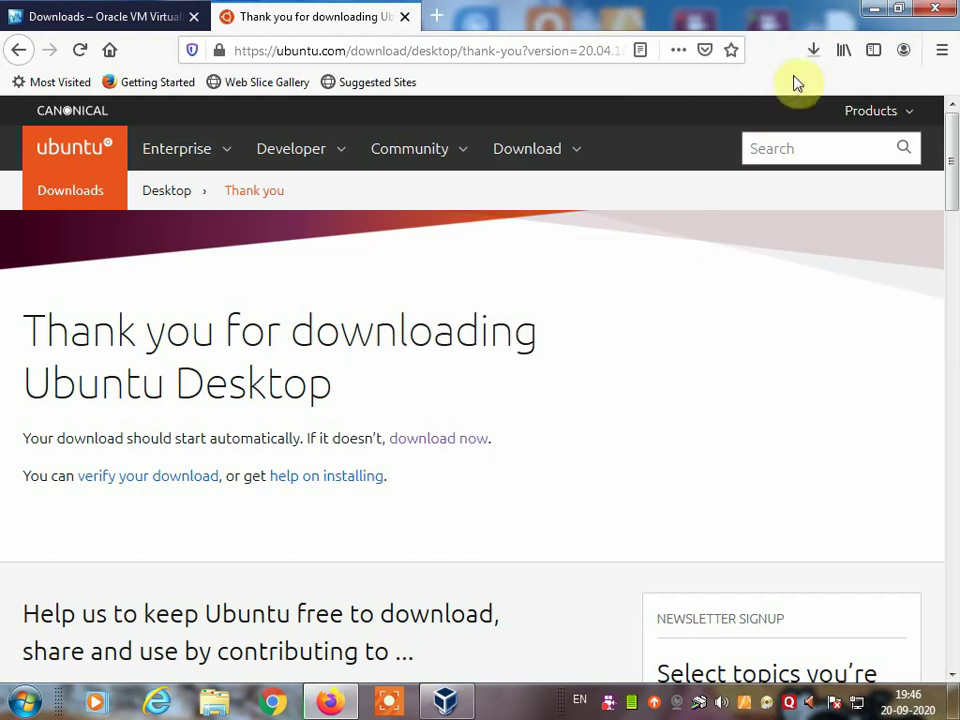
click(815, 52)
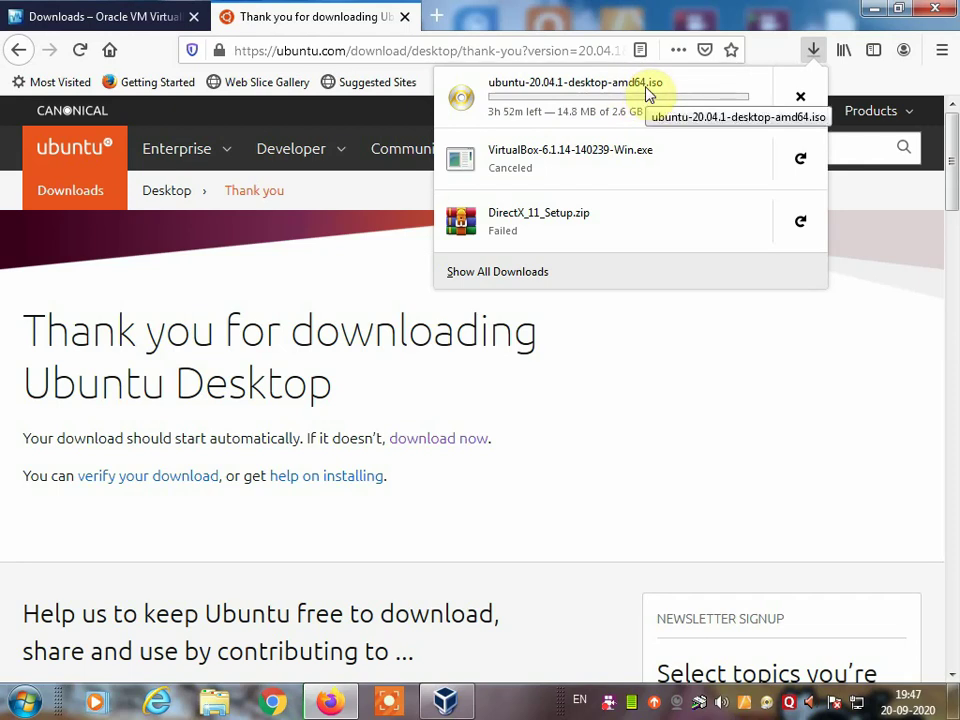
Step: Cancel the ubuntu-20.04.1-desktop-amd64.iso download and close the downloads list
click(800, 100)
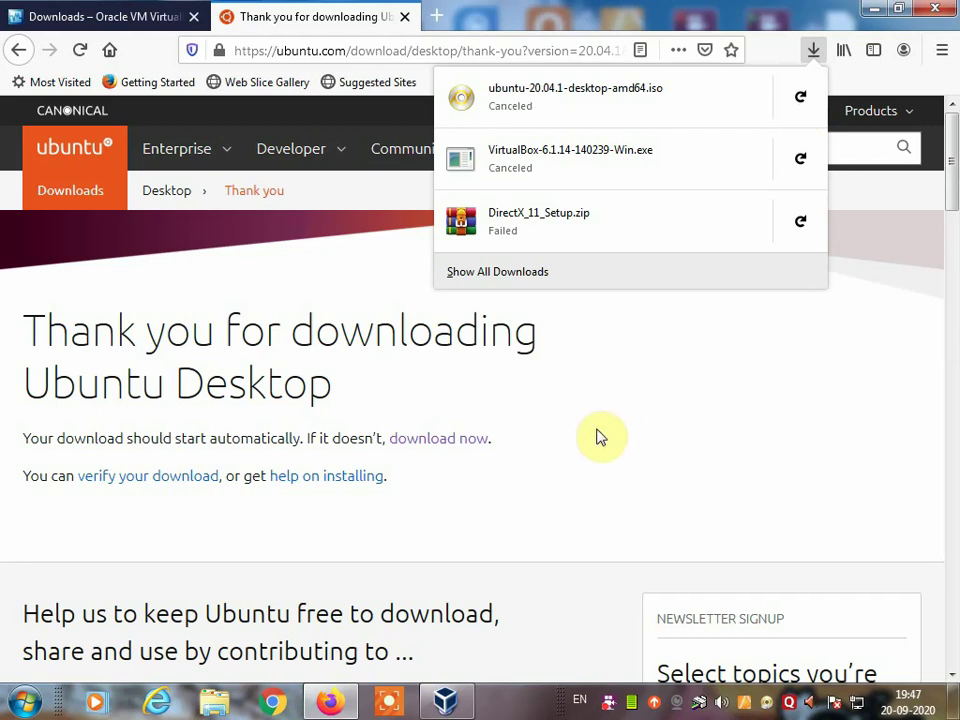
click(740, 17)
Step: Browse E:\Year 2019-20\Programs needed for the existing ubuntu-19.04 ISO, then close Explorer
click(872, 9)
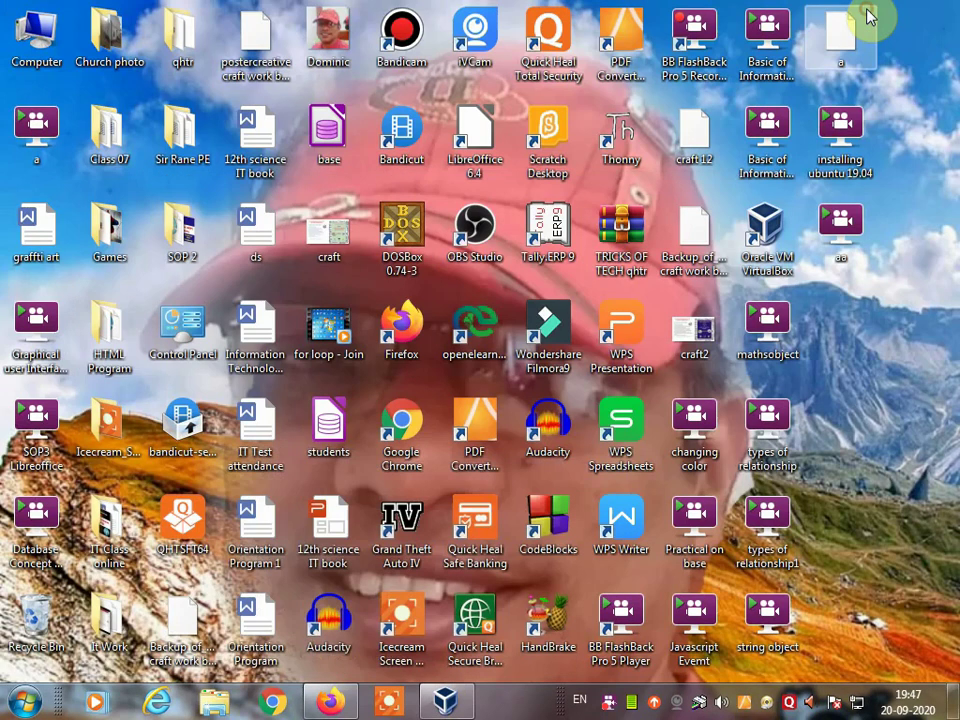
click(214, 700)
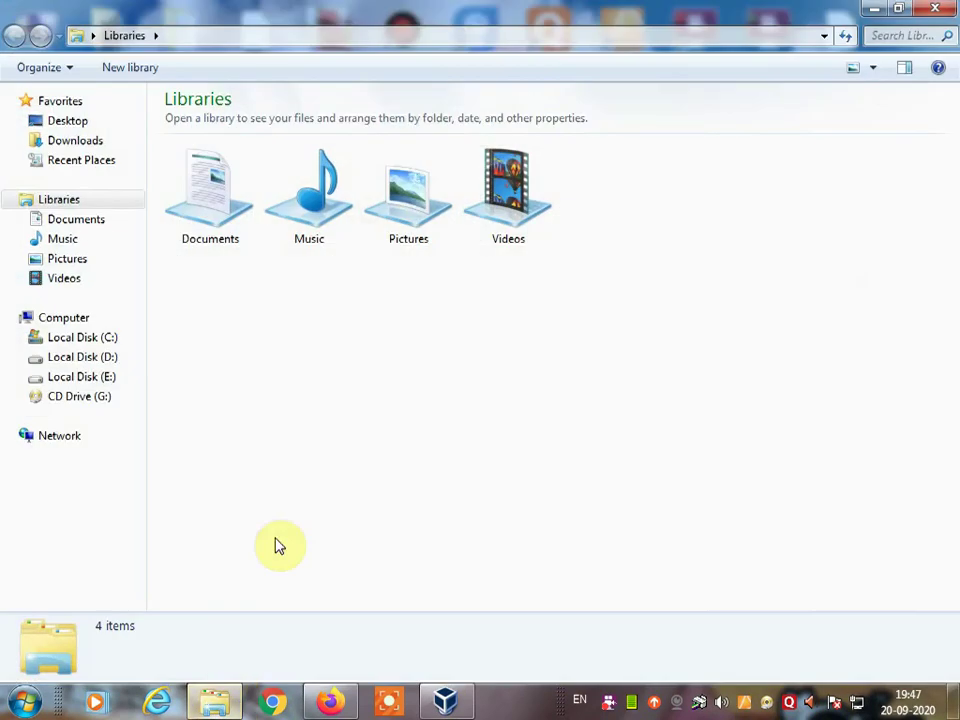
click(90, 377)
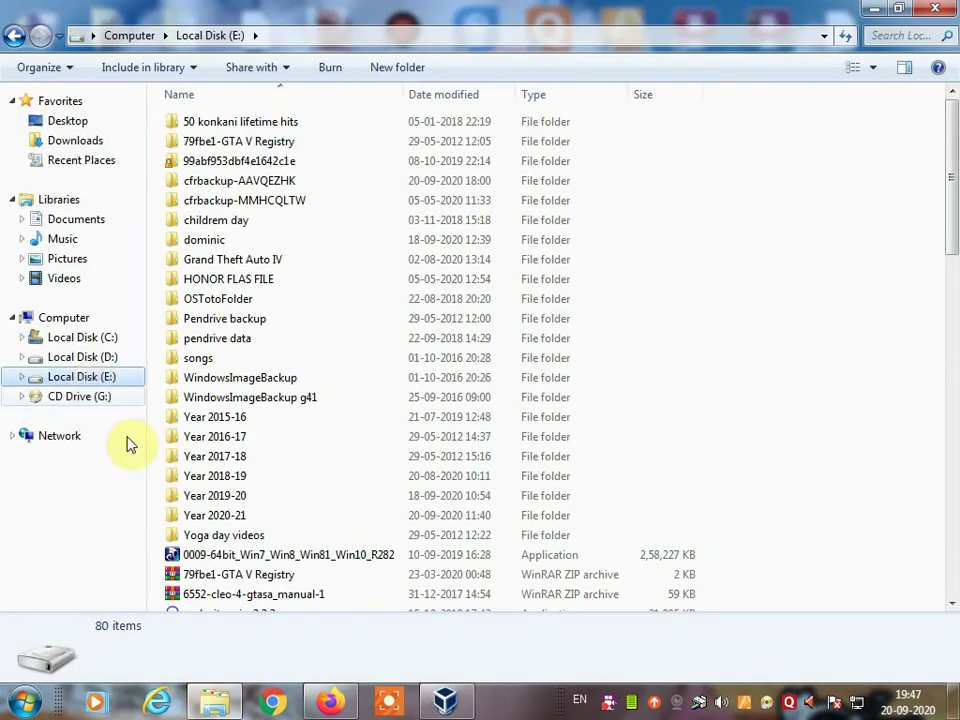
double_click(223, 500)
scroll(294, 430, down, 2)
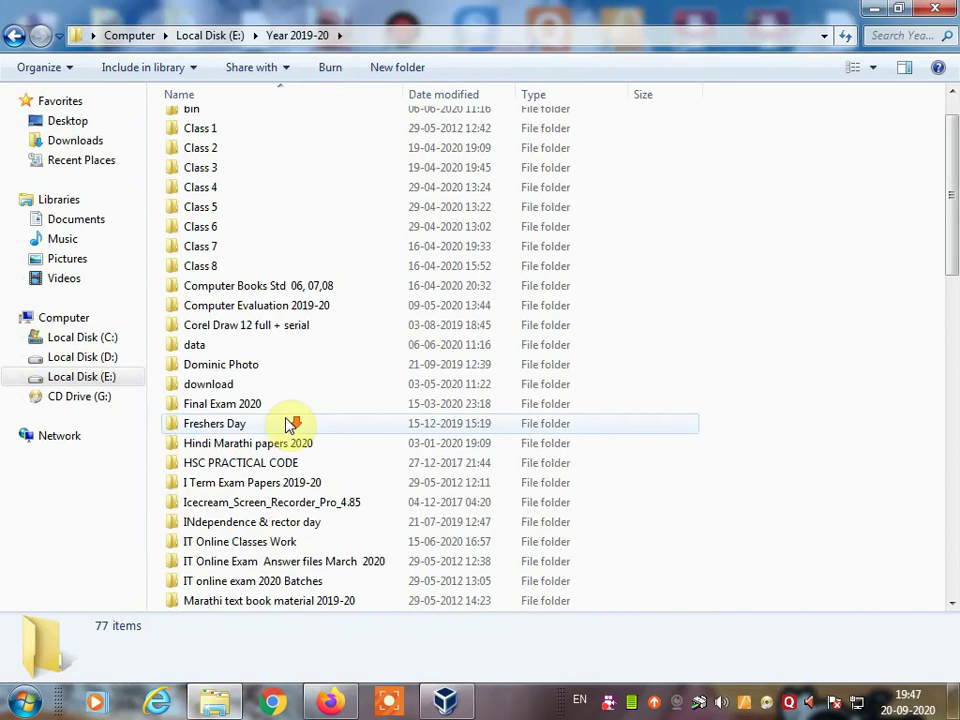
scroll(251, 489, down, 4)
double_click(246, 484)
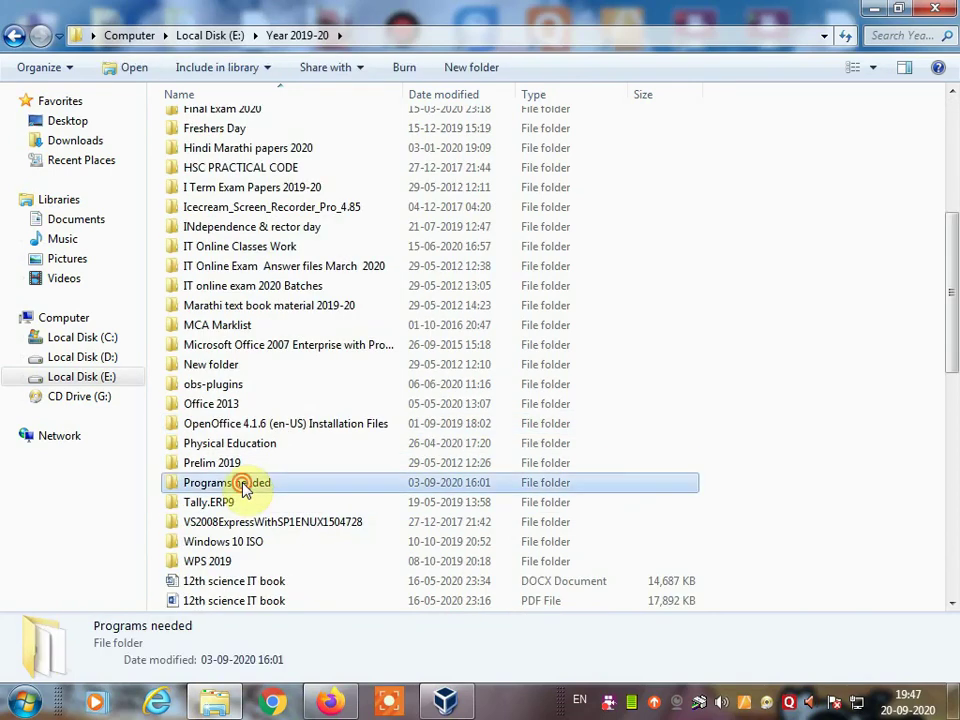
scroll(302, 523, down, 2)
scroll(283, 597, down, 1)
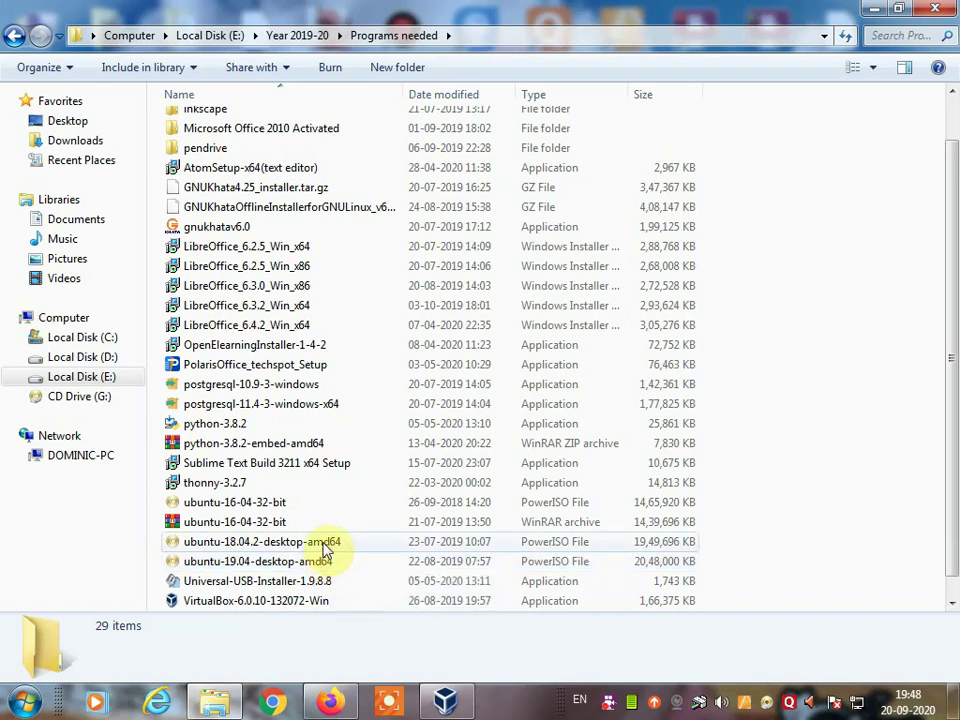
click(948, 12)
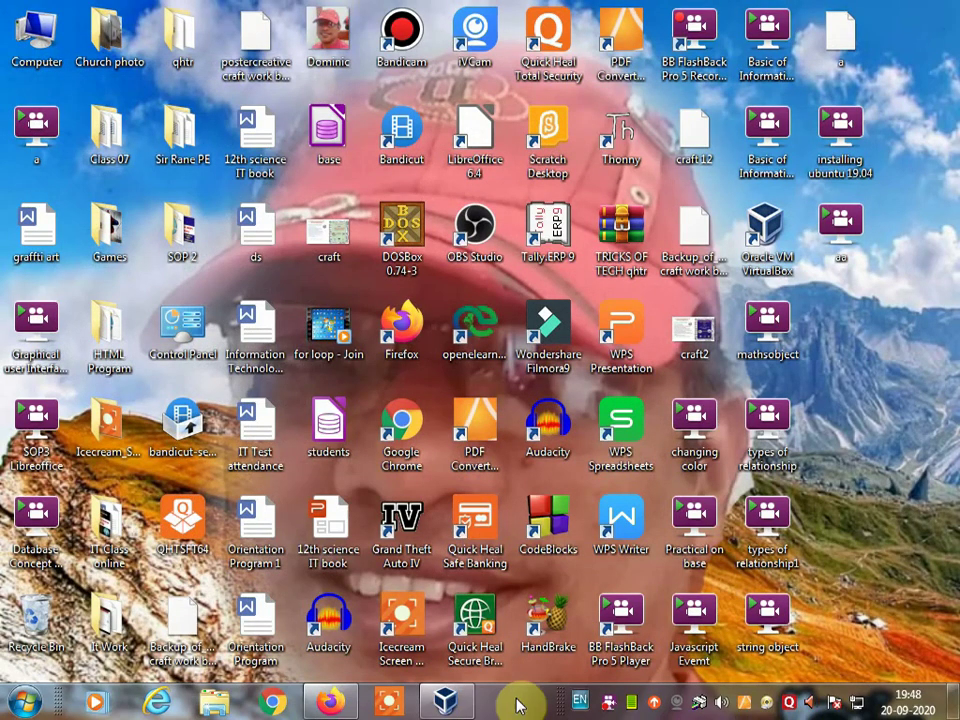
Step: Restore VirtualBox Manager and launch the New virtual machine wizard
click(445, 703)
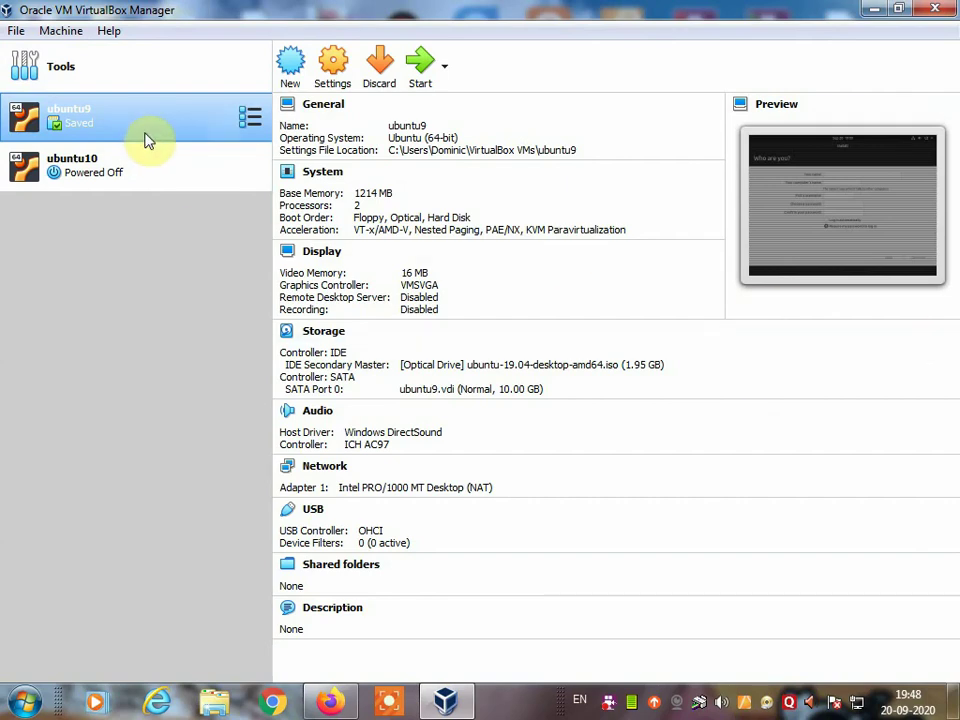
click(290, 66)
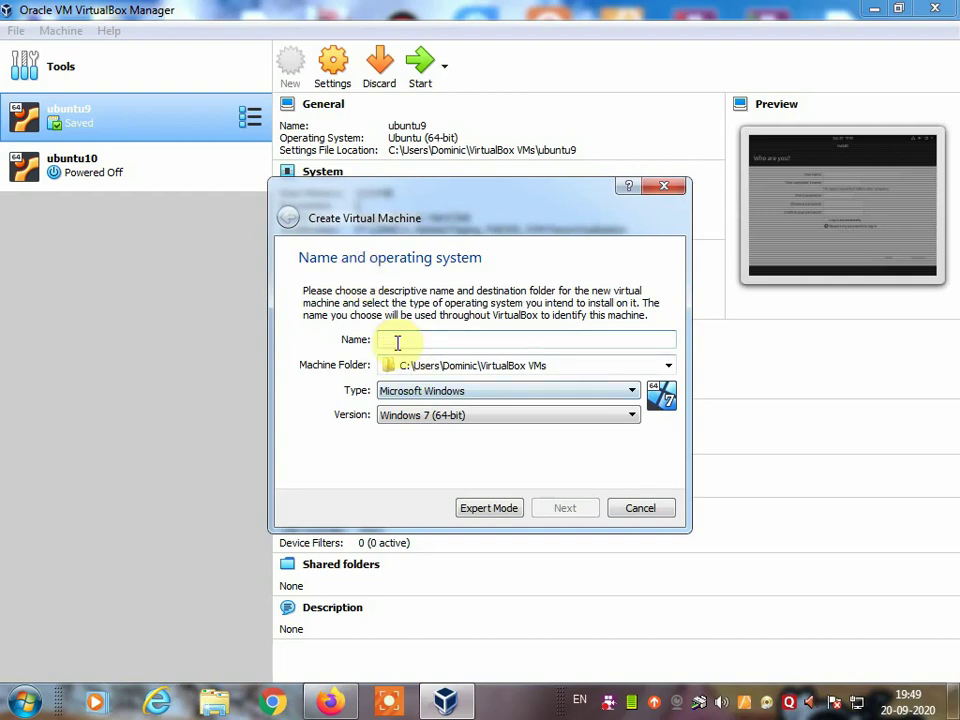
Step: Name the new machine 'ubuntu11' as Linux, Ubuntu (64-bit), and continue to memory size
drag(440, 222, 462, 190)
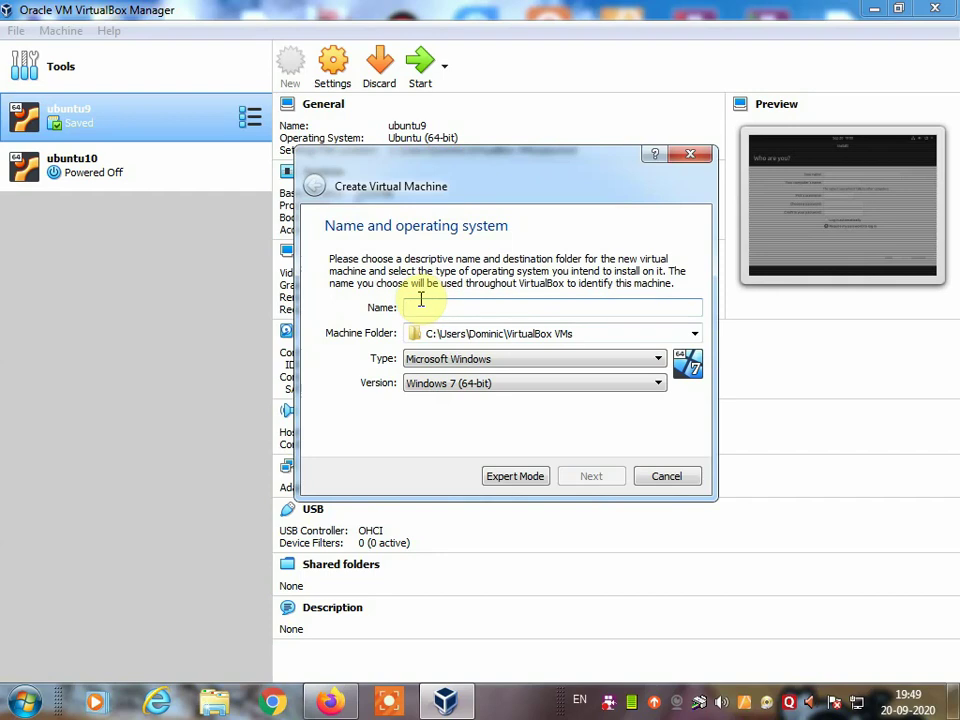
text(ubuntu)
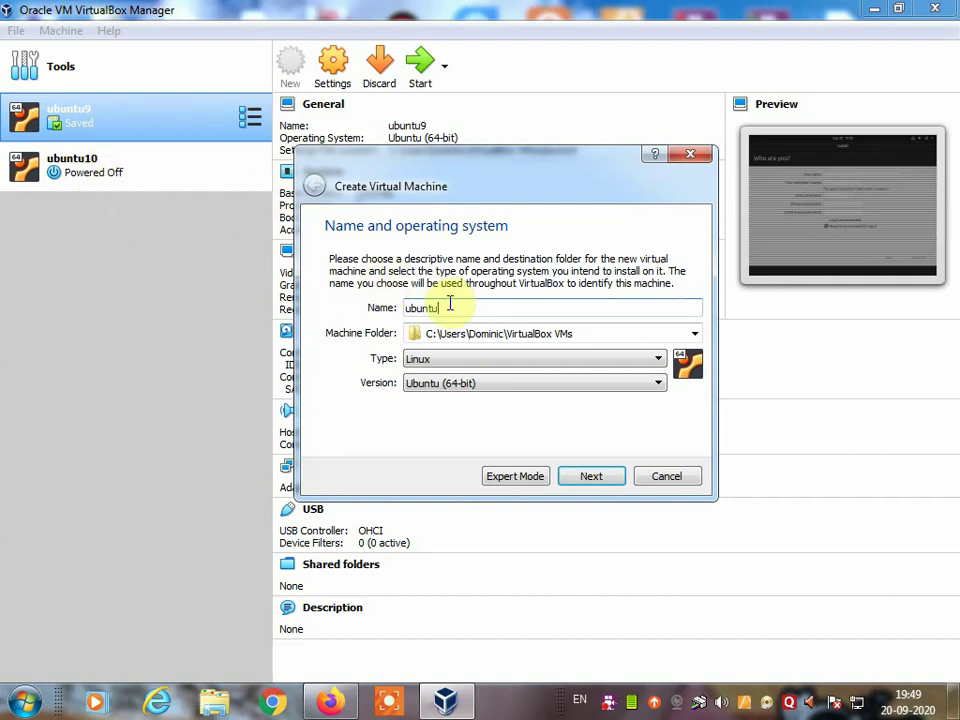
text(11)
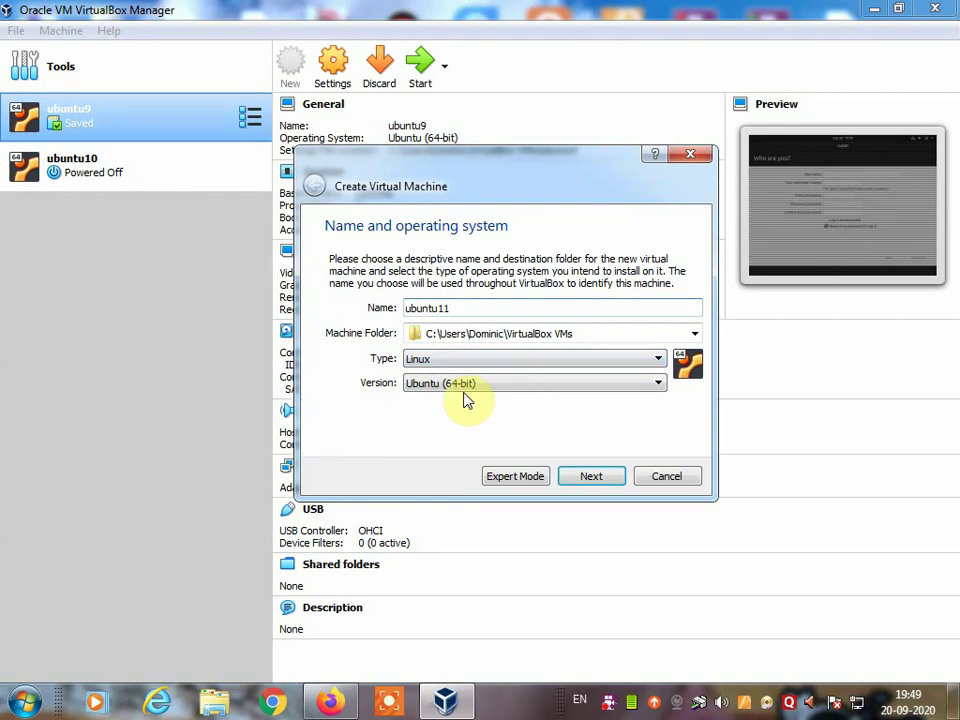
click(590, 476)
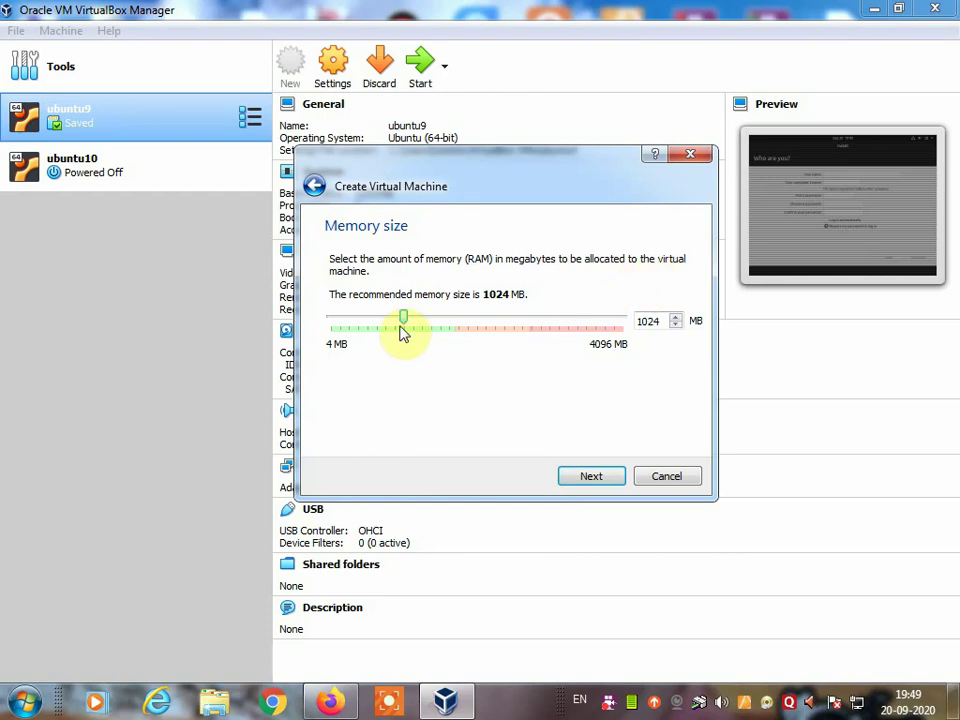
Step: Raise the machine's memory to about 1412 MB and continue to the hard disk step
drag(410, 328, 433, 328)
click(580, 478)
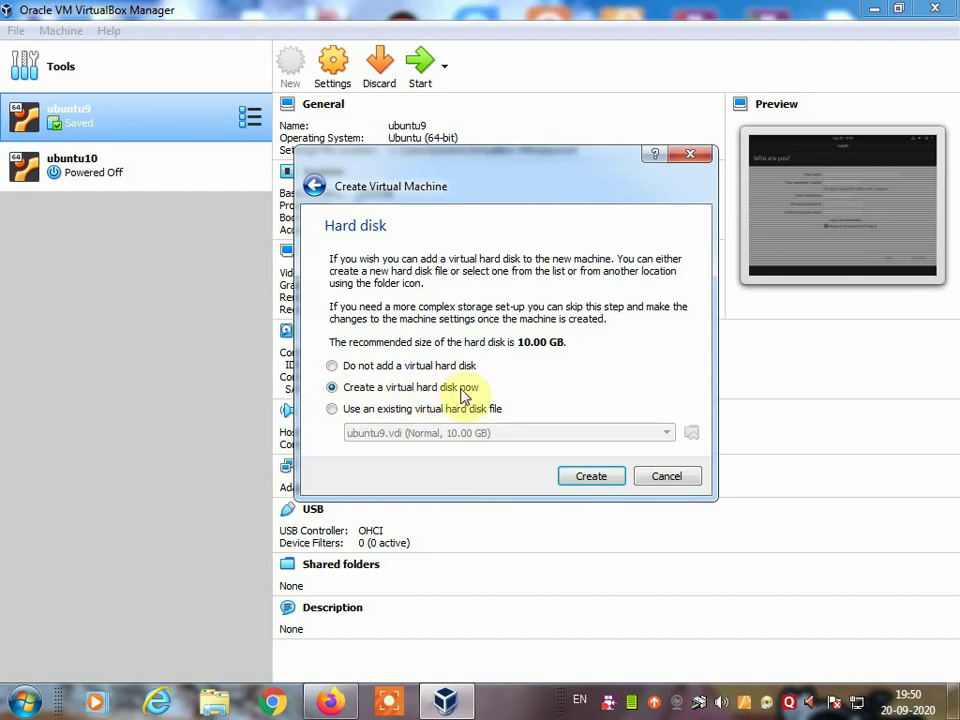
Step: Keep 'Create a virtual hard disk now' selected and proceed to create the disk
click(332, 366)
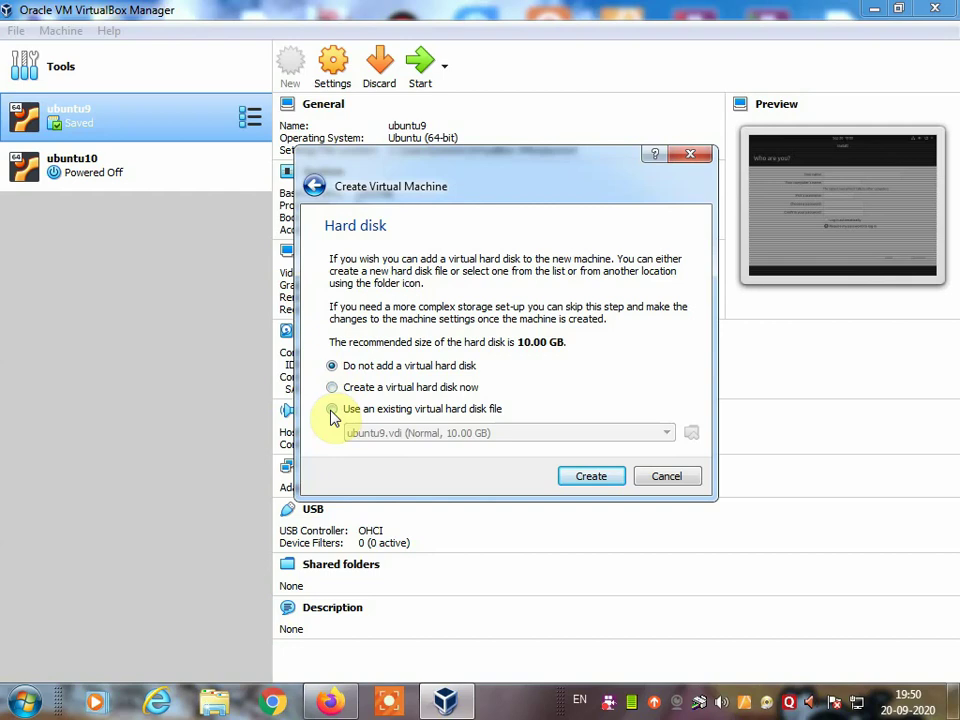
click(332, 410)
click(332, 389)
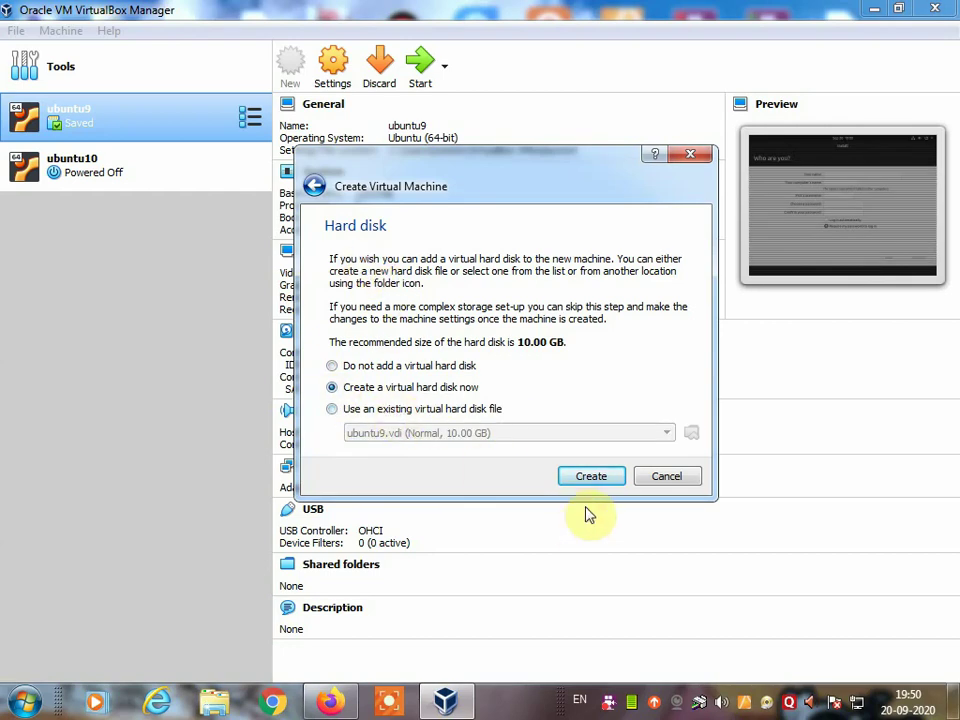
click(585, 480)
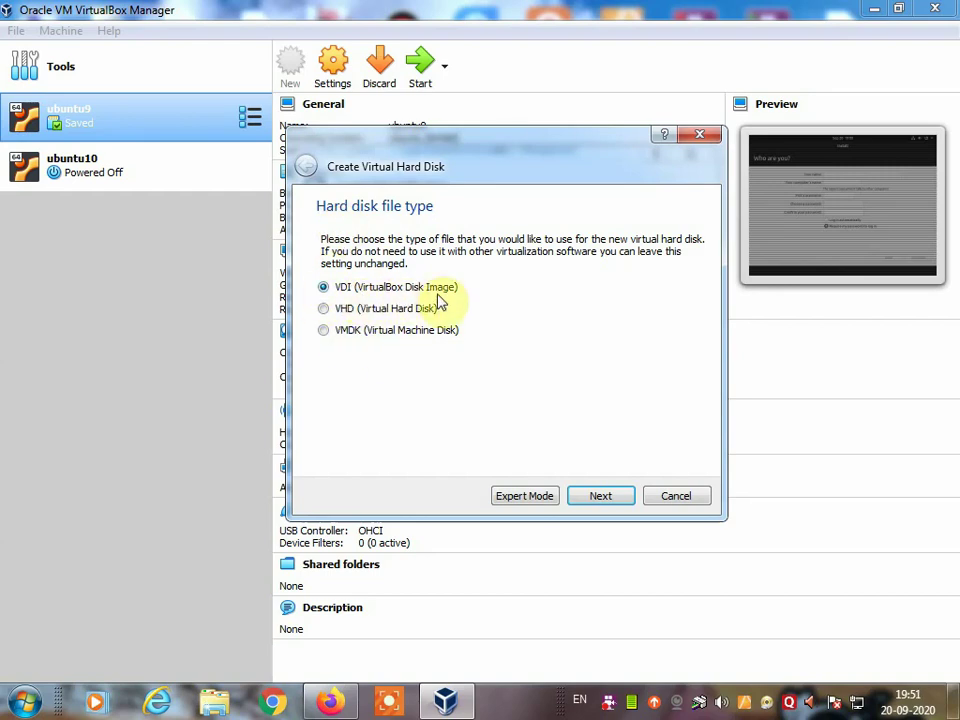
Step: Keep VDI (VirtualBox Disk Image) as the disk file type and continue to storage options
click(605, 500)
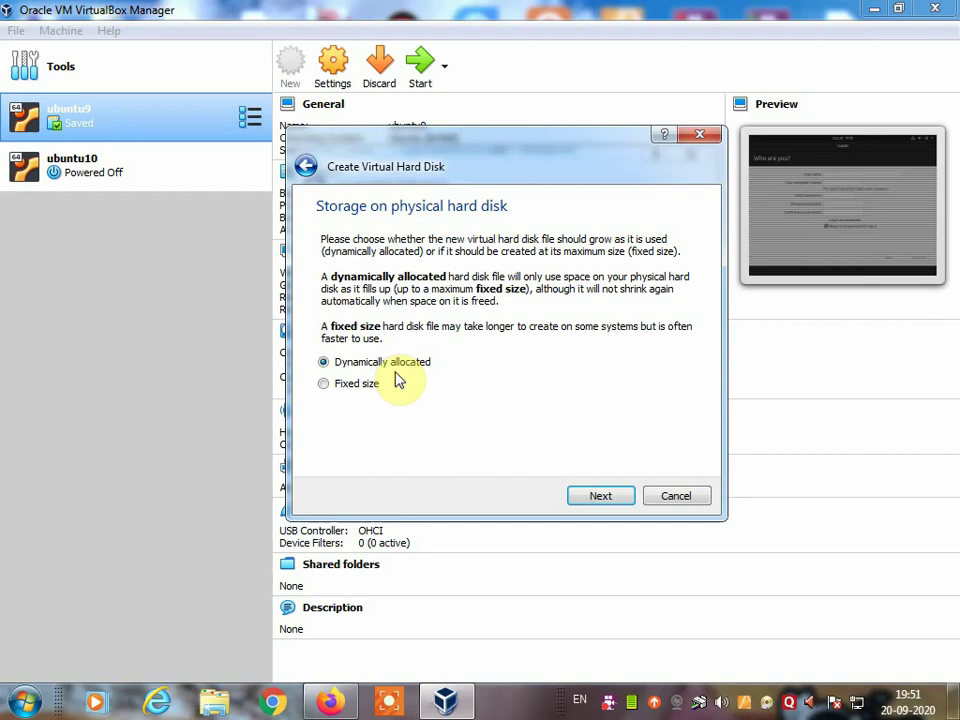
Step: Keep dynamic allocation, enlarge the ubuntu11.vdi disk to 11.20 GB, and create it
click(604, 497)
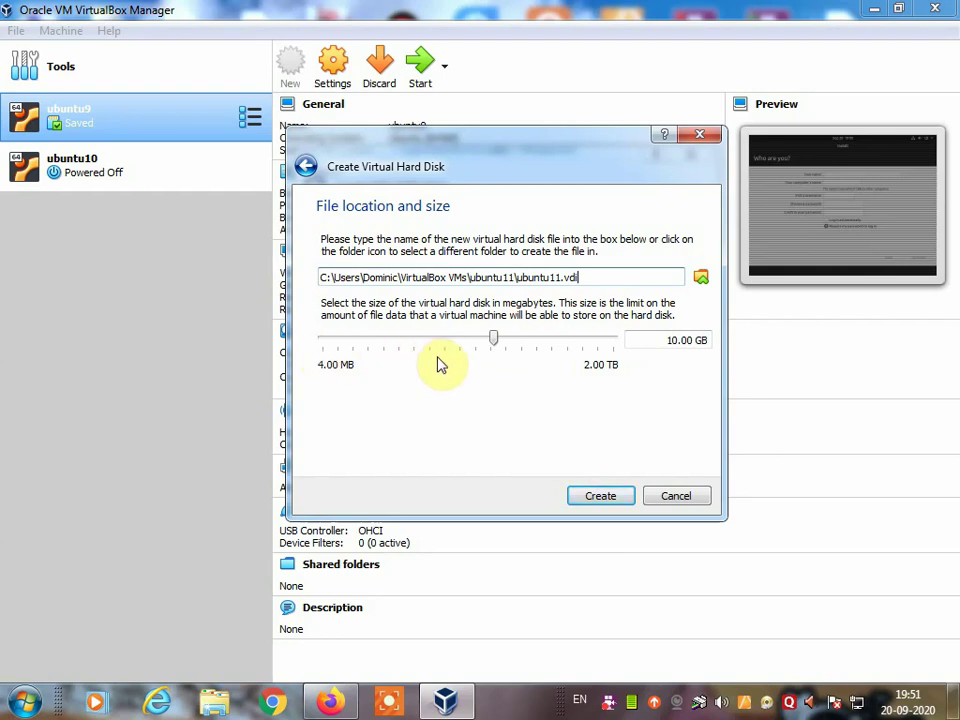
drag(499, 343, 503, 350)
mouse_move(503, 348)
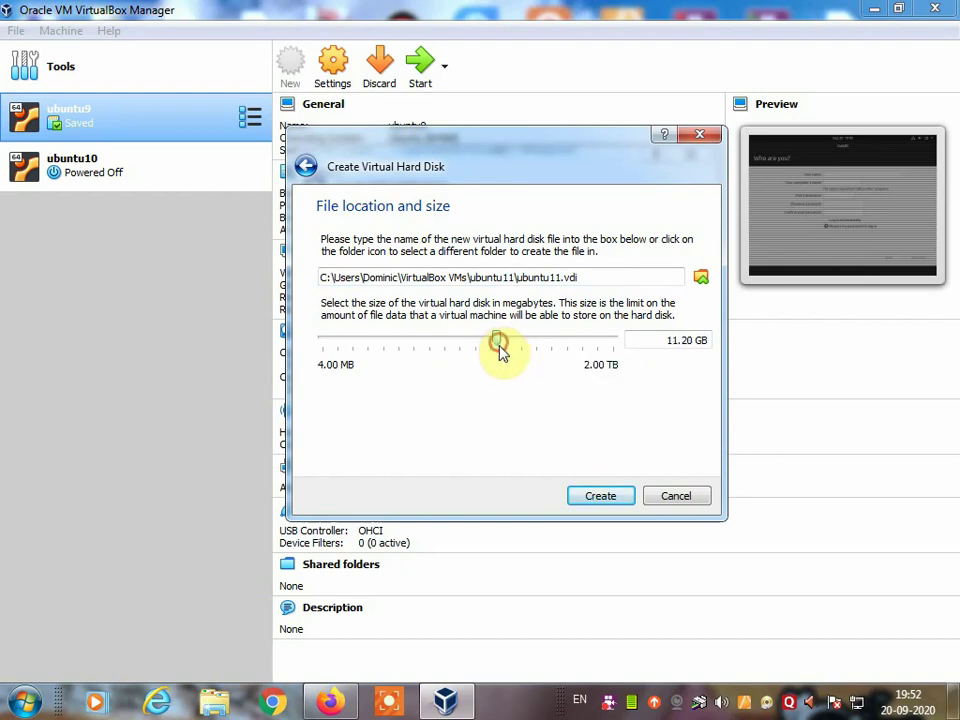
click(601, 497)
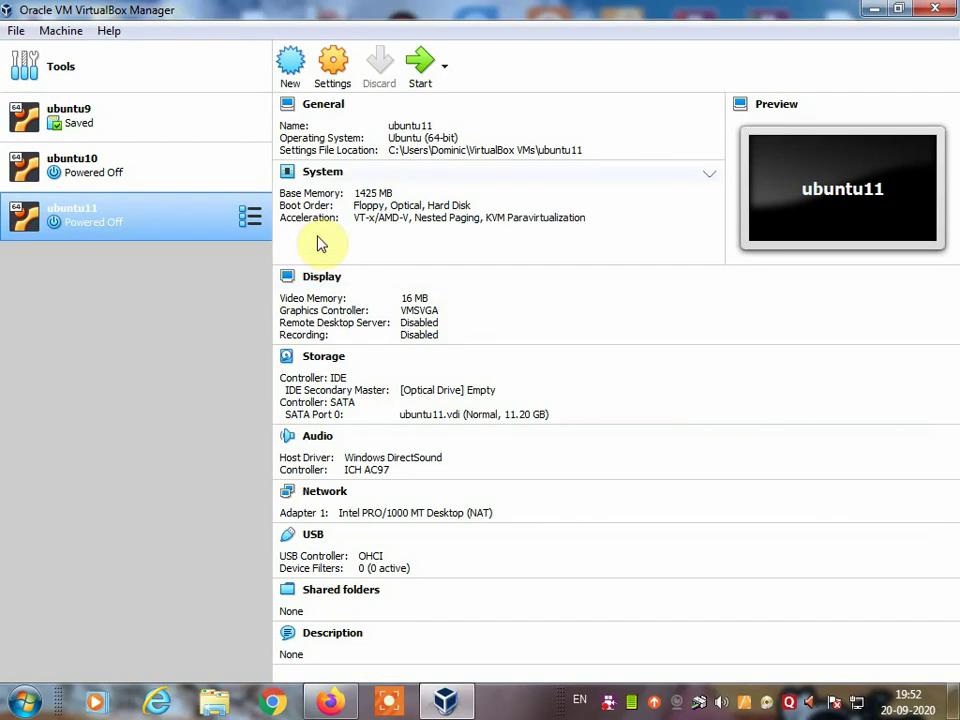
Step: In ubuntu11's General > Advanced settings, set Shared Clipboard and Drag'n'Drop to Bidirectional
click(337, 73)
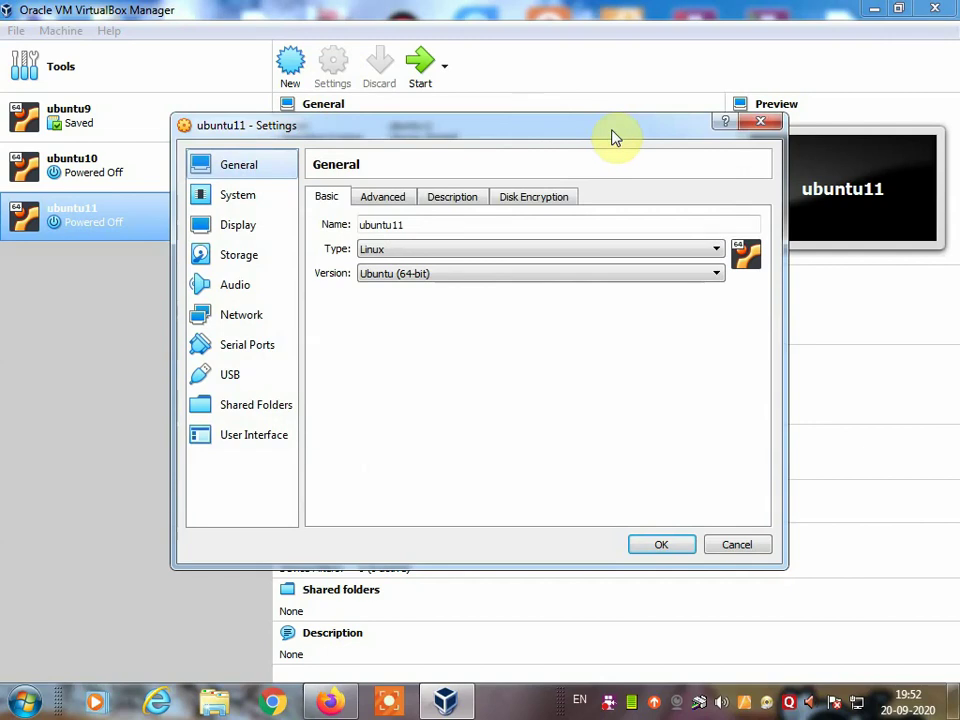
click(399, 204)
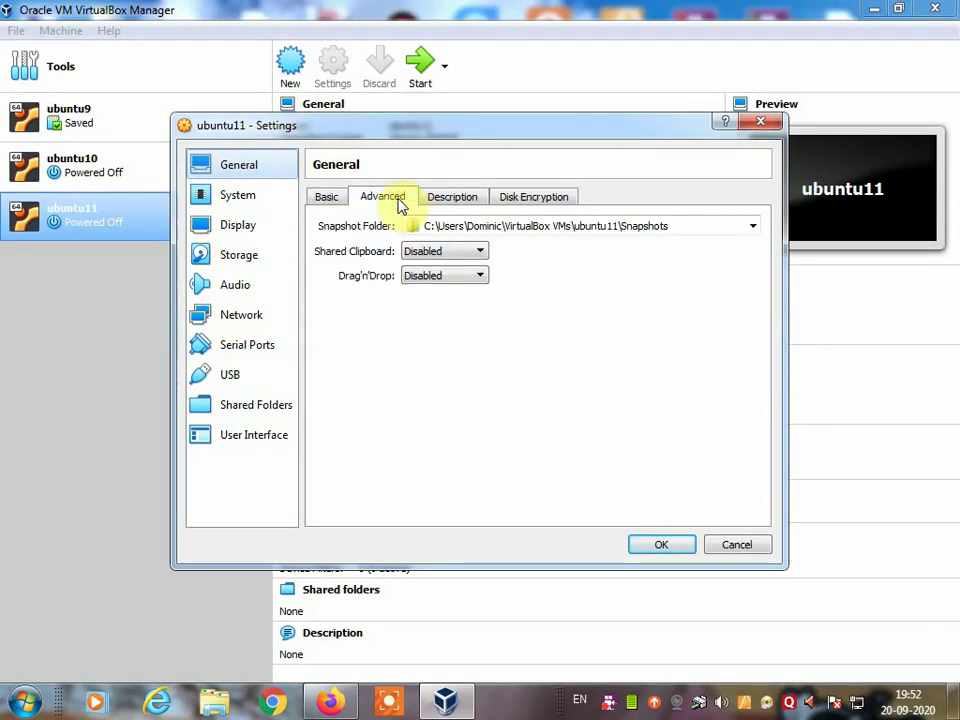
click(458, 252)
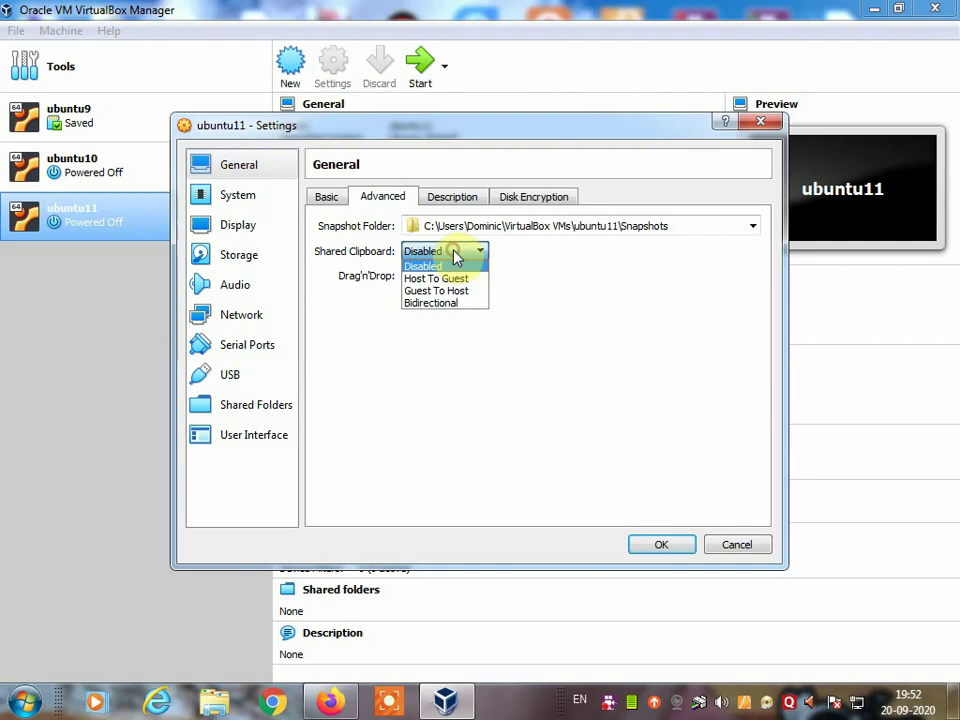
click(440, 305)
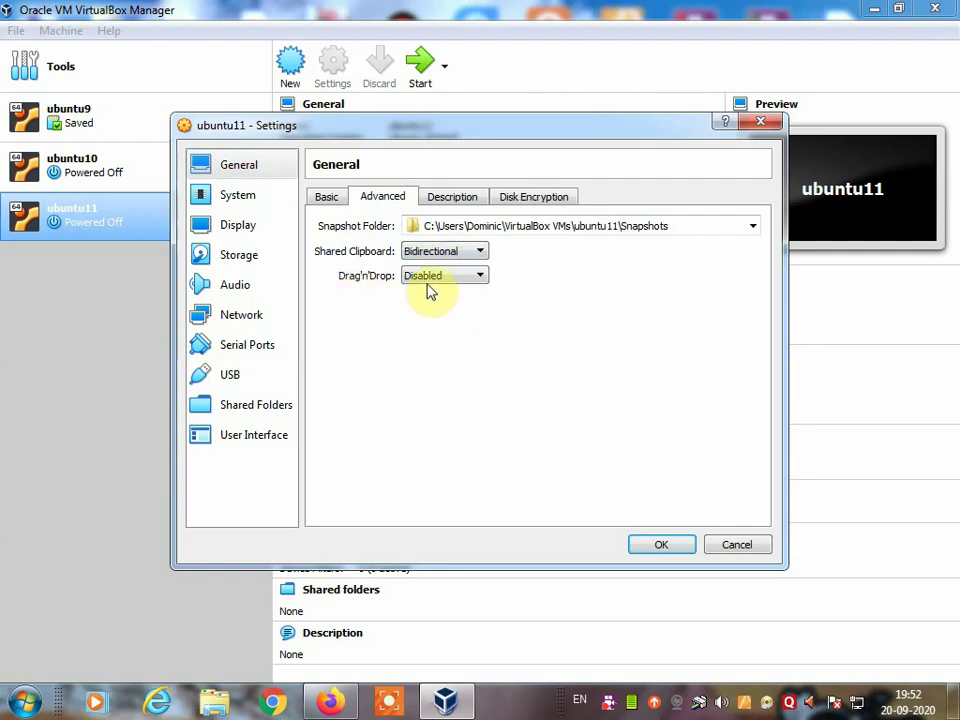
click(430, 277)
click(420, 330)
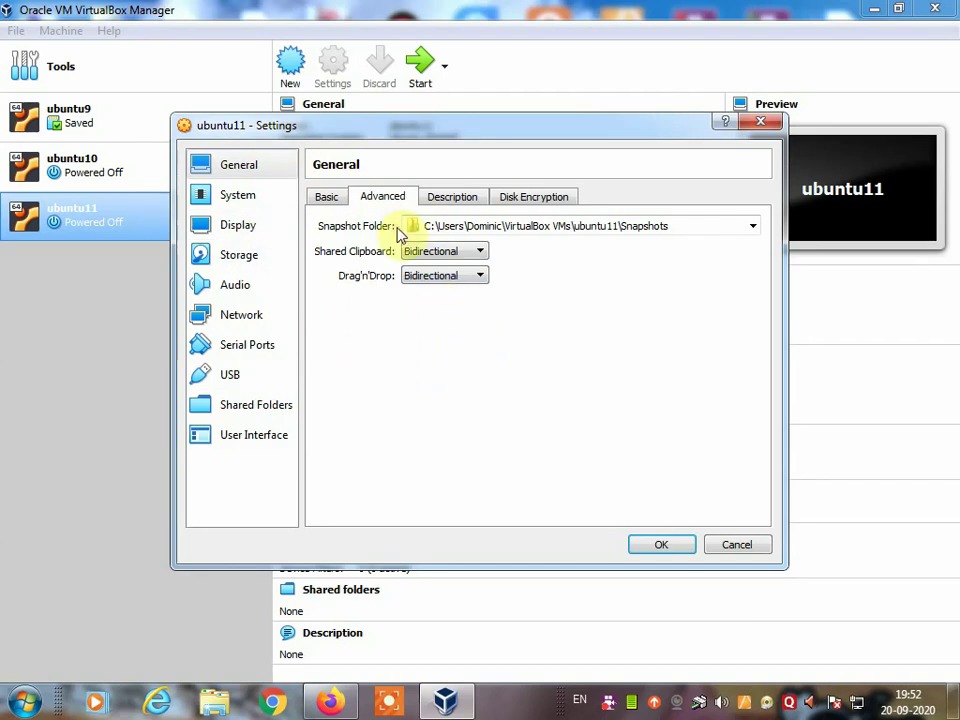
Step: Look over ubuntu11's Display settings, then switch to its Storage page
click(256, 233)
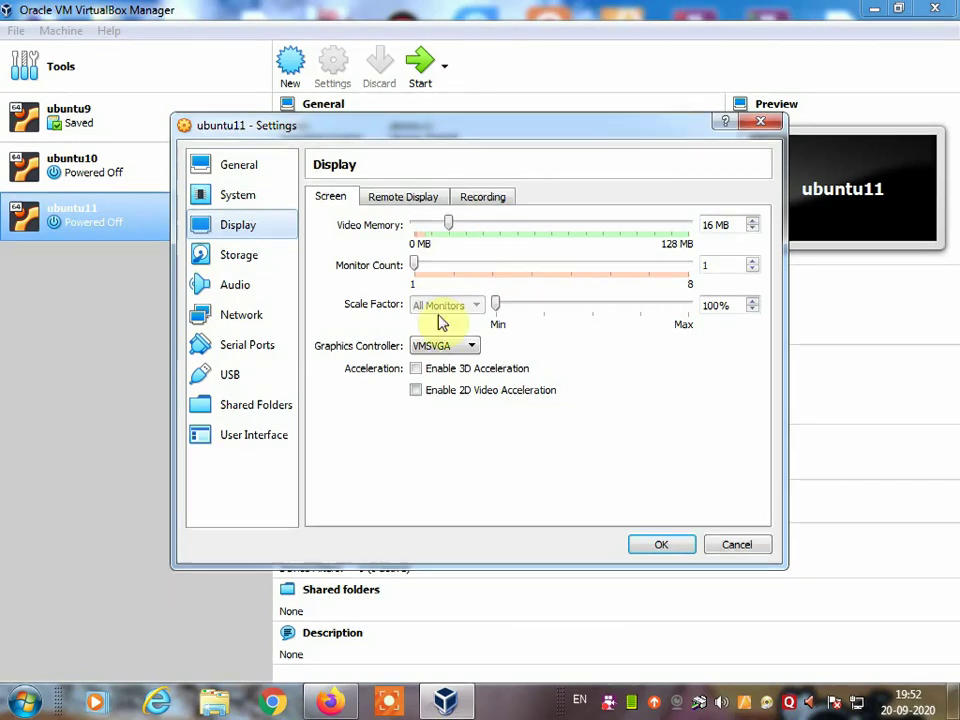
click(251, 257)
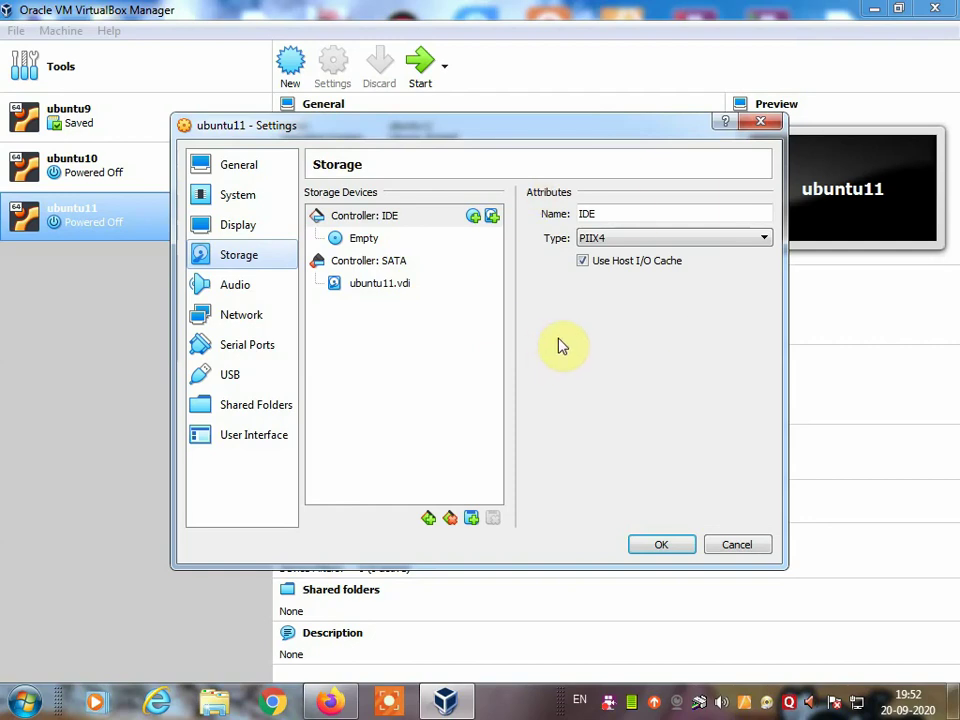
Step: Select the empty IDE optical drive and browse for a virtual optical disk file
click(357, 244)
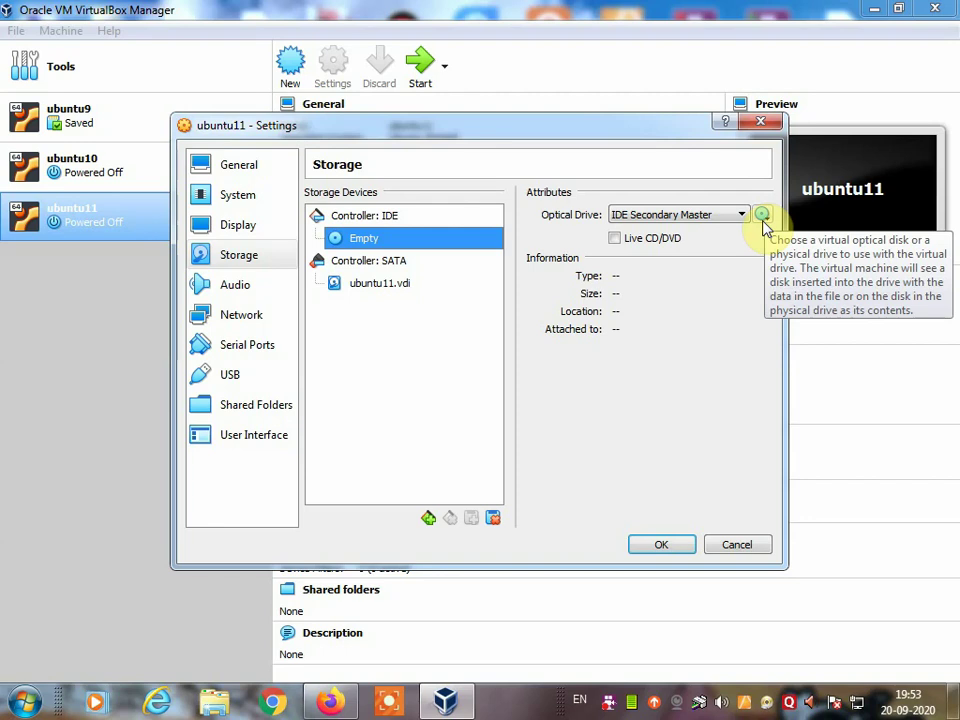
click(763, 222)
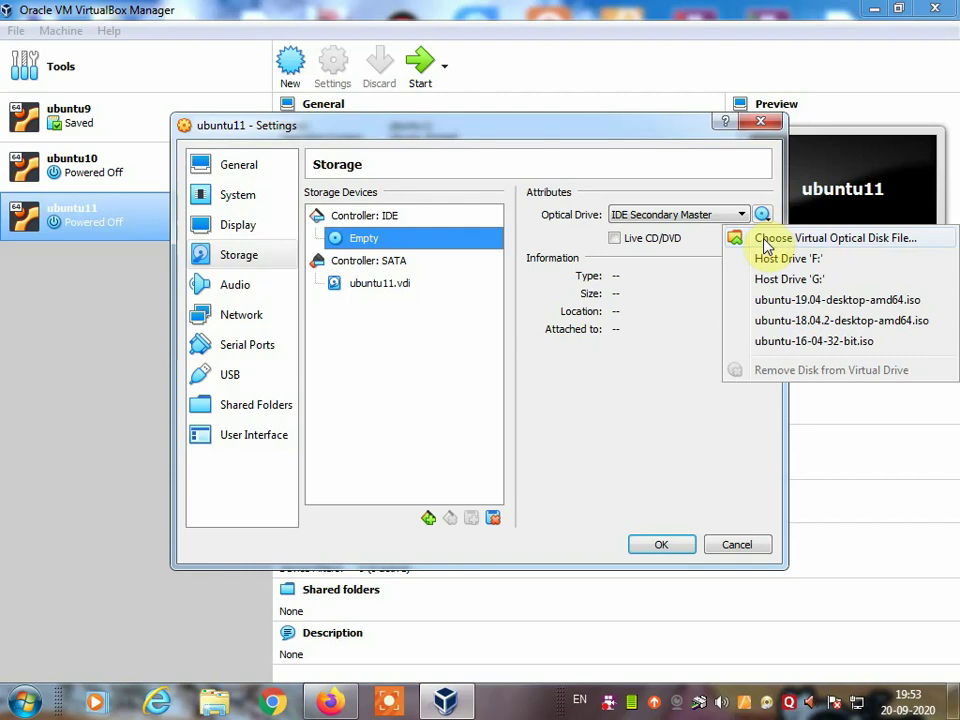
click(775, 243)
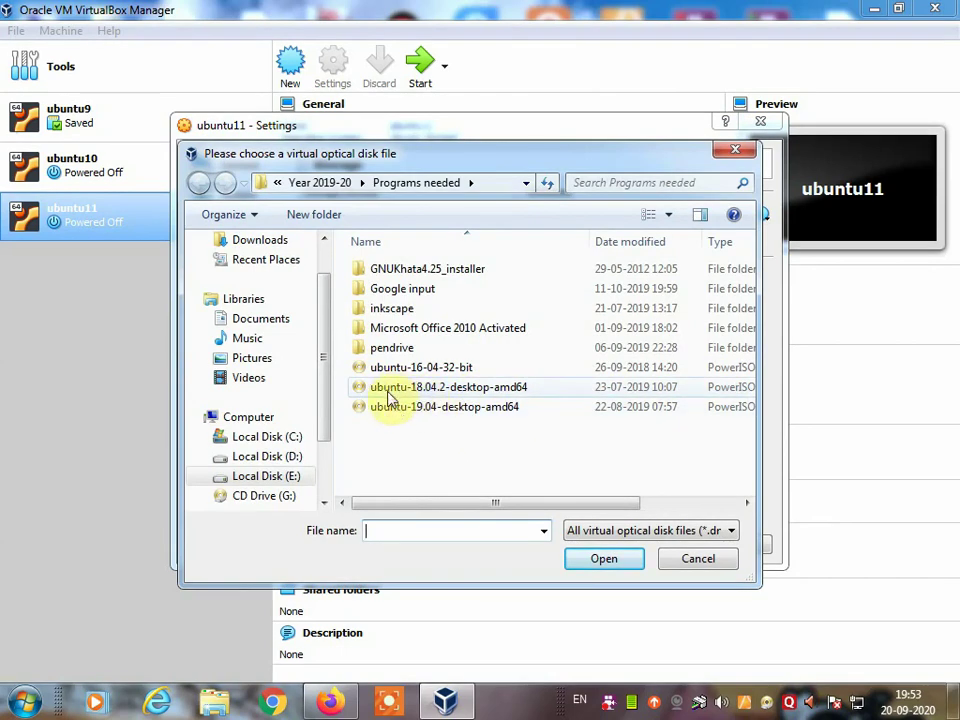
Step: Pick the ubuntu-19.04-desktop-amd64 ISO and load it into the optical drive
click(456, 392)
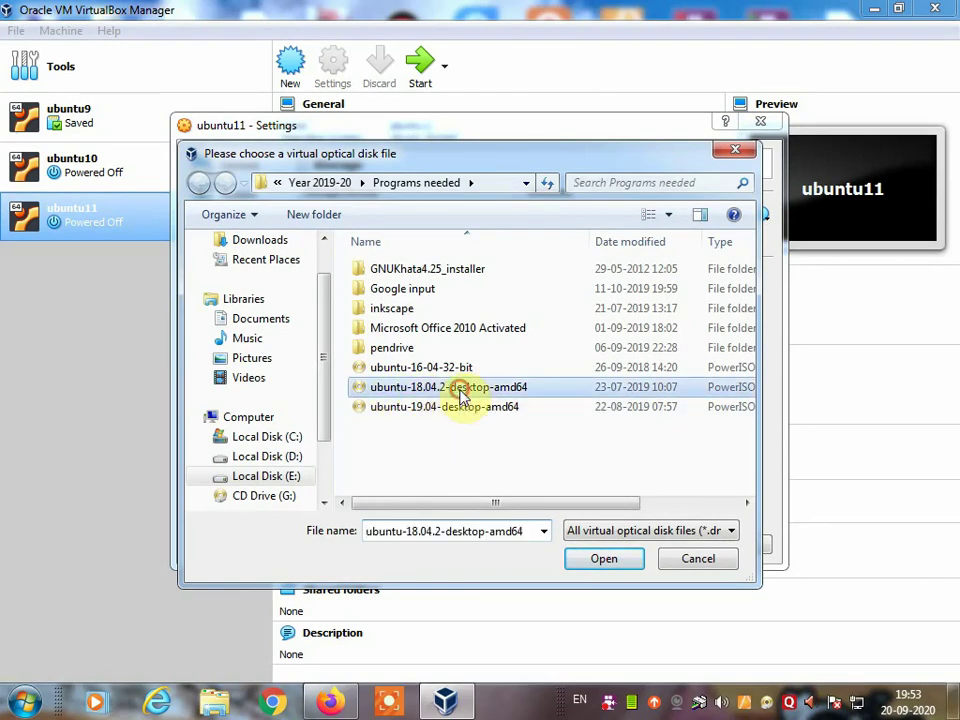
click(443, 412)
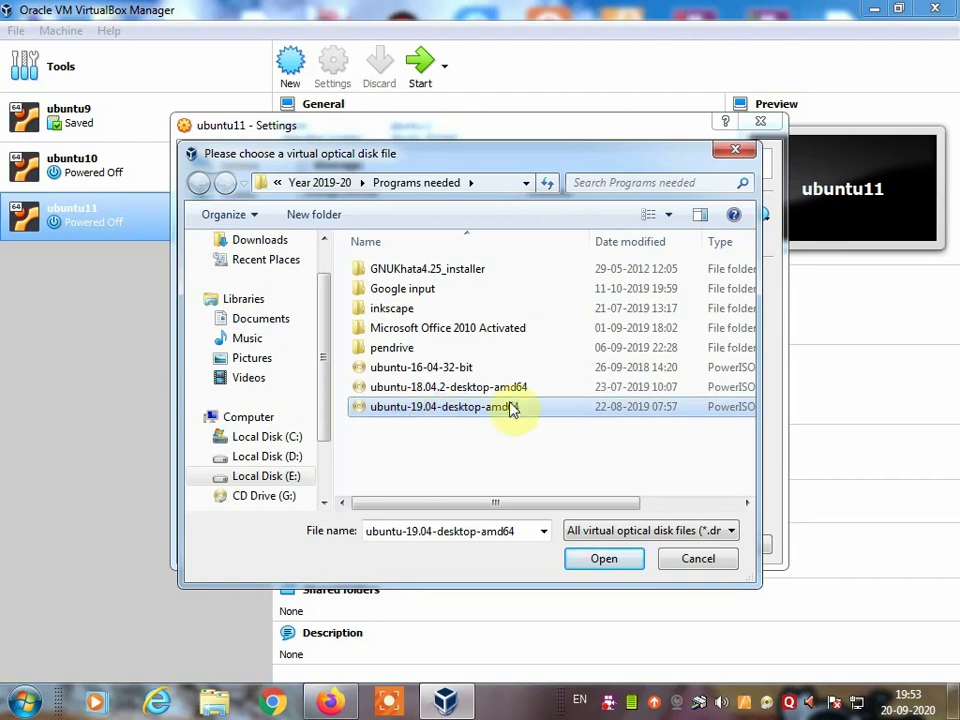
click(398, 411)
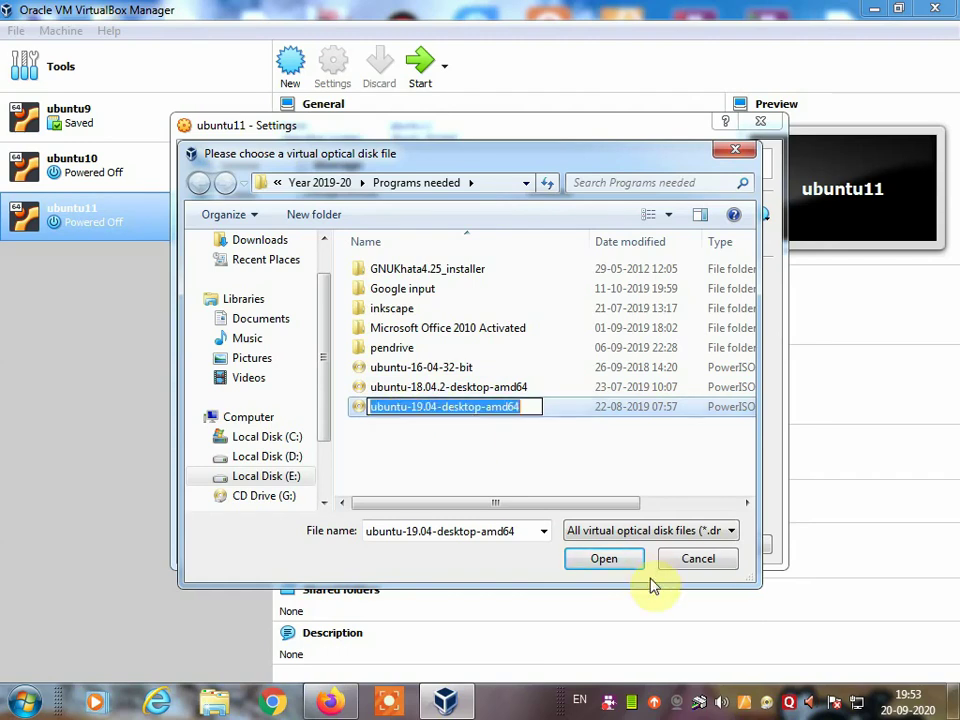
click(552, 431)
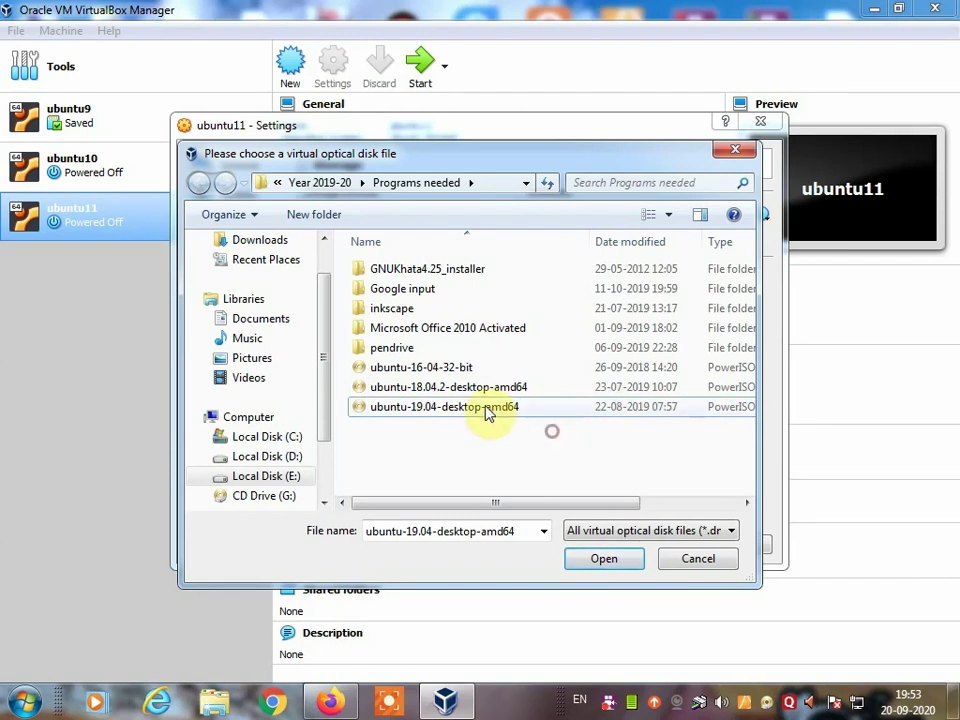
click(602, 560)
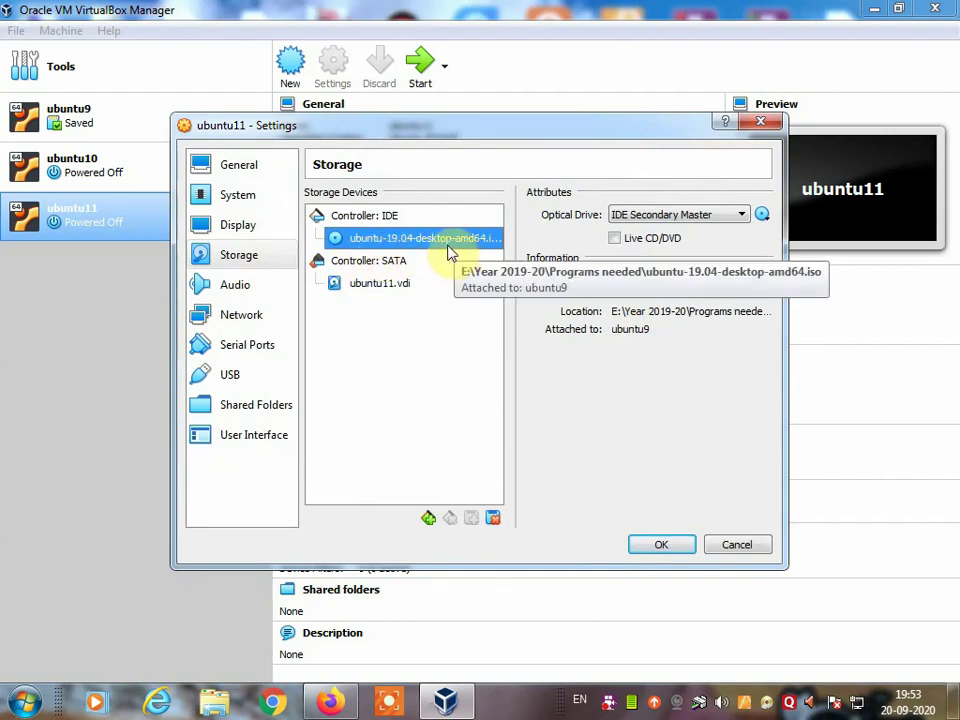
Step: Save ubuntu11's settings and boot the virtual machine
click(656, 547)
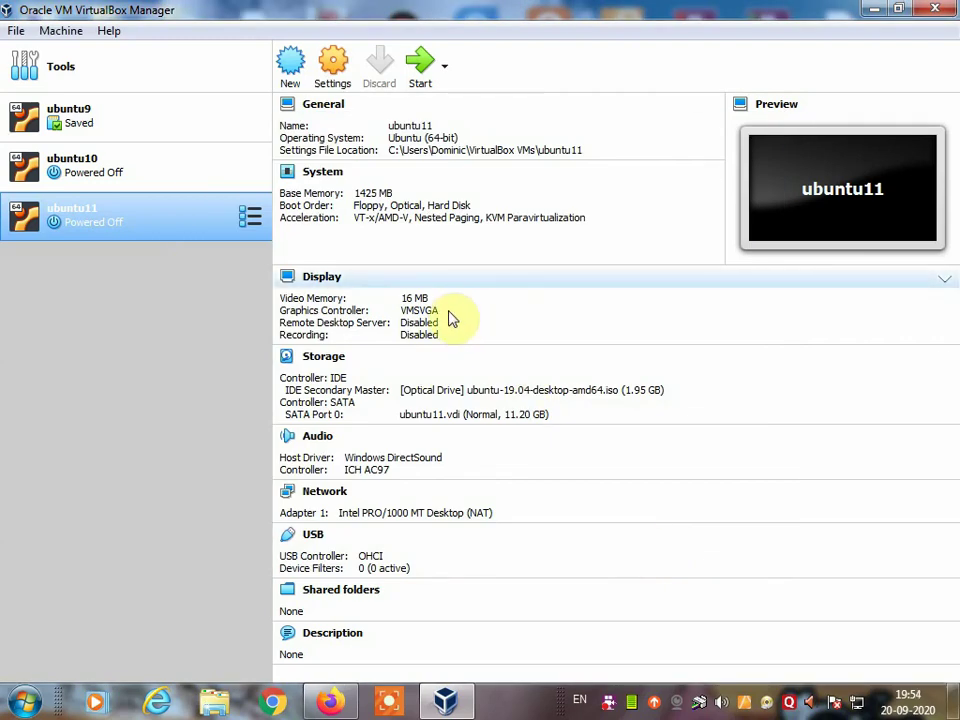
click(427, 72)
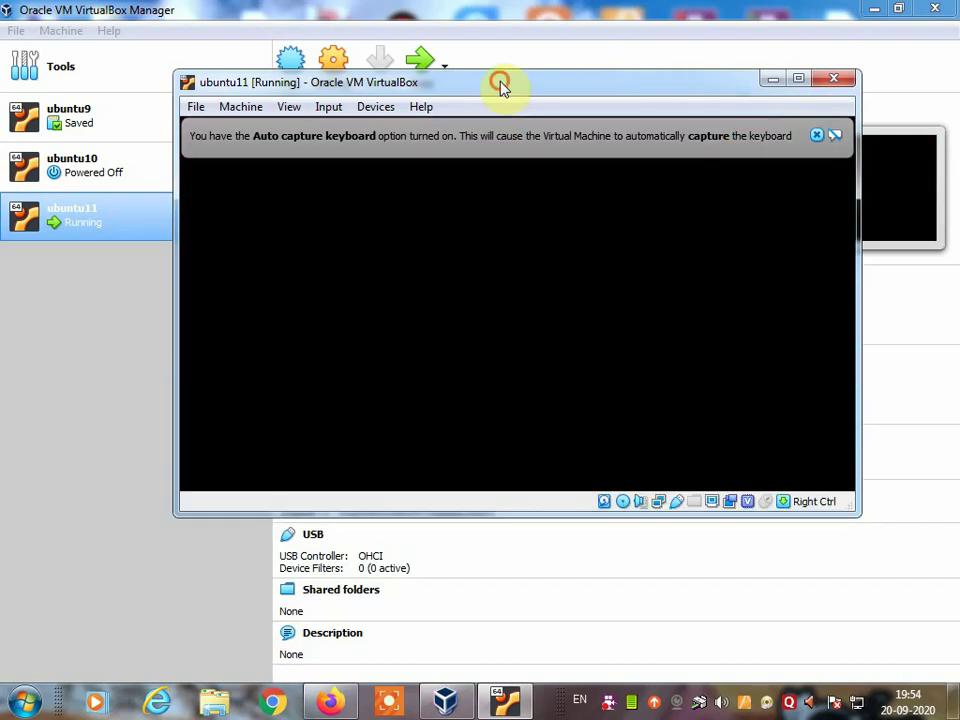
Step: Move the ubuntu11 VM window into place and dismiss the Auto capture keyboard notice
drag(500, 88, 487, 133)
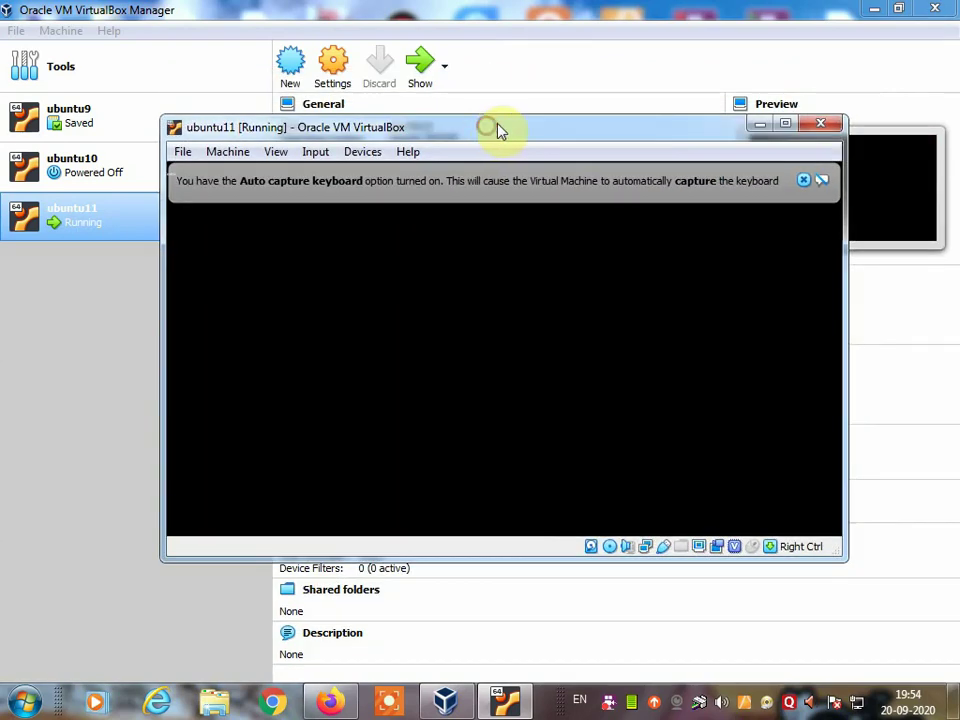
click(804, 182)
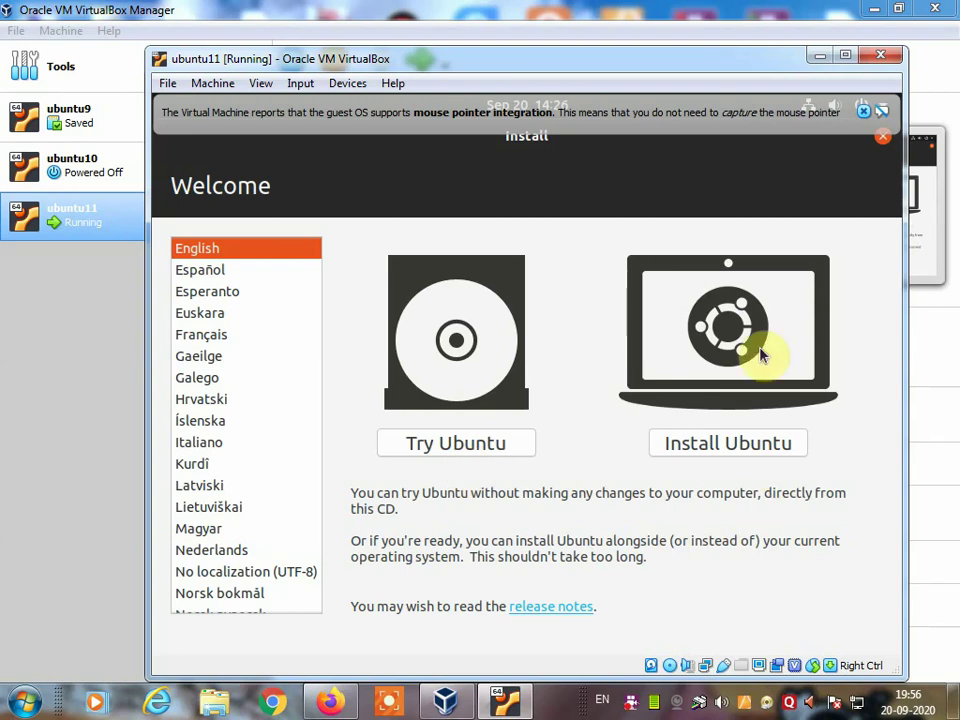
Step: Choose Install Ubuntu, test-type 'dhfdfg' in the keyboard field, and keep the English (US) layout
click(741, 447)
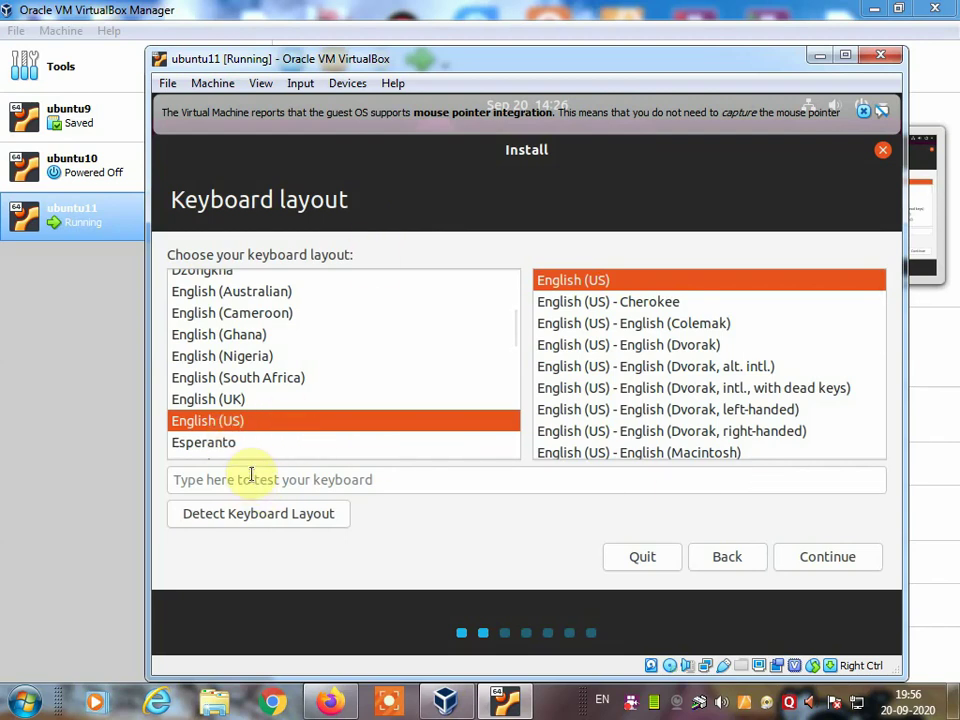
click(251, 479)
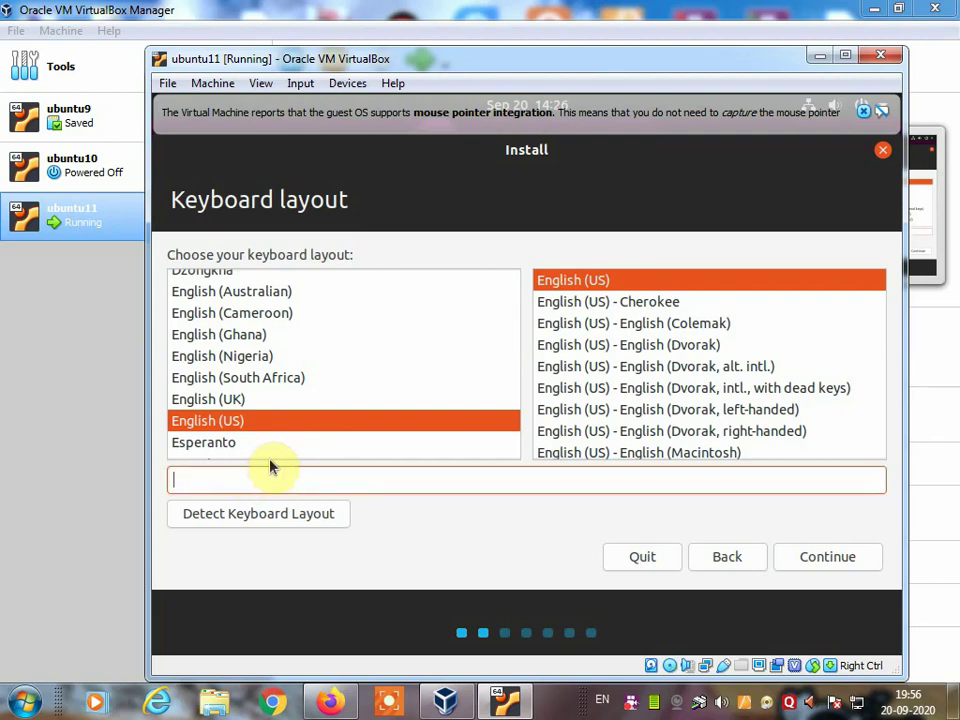
text(dhfdfg)
click(850, 561)
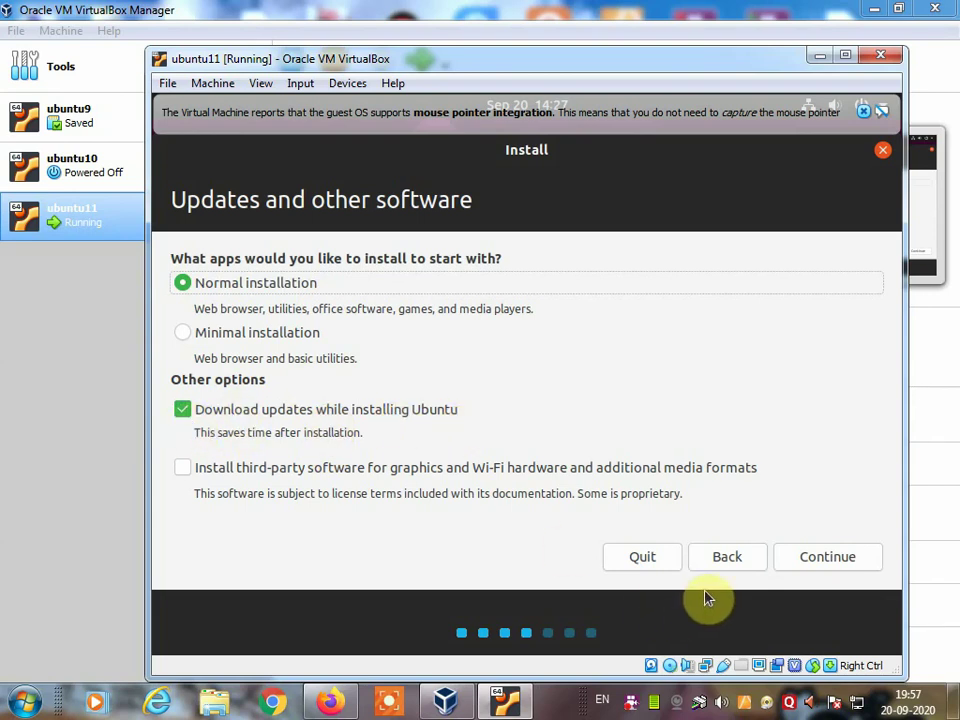
Step: Continue with Normal installation and Download updates checked
click(838, 569)
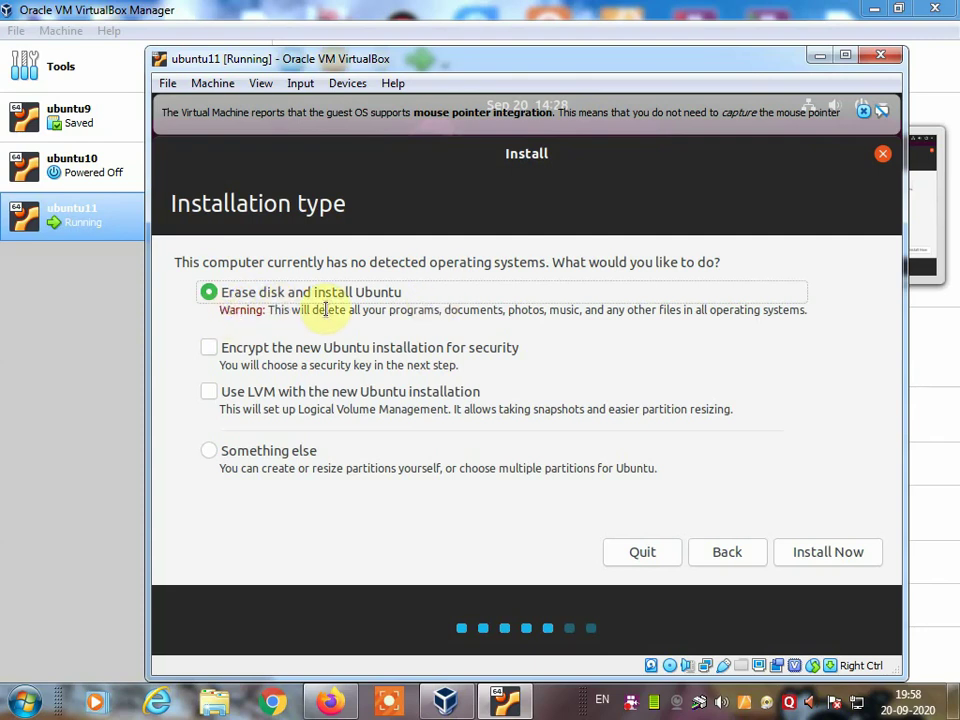
Step: Install Now with 'Erase disk and install Ubuntu' and confirm writing the changes to disk
click(834, 555)
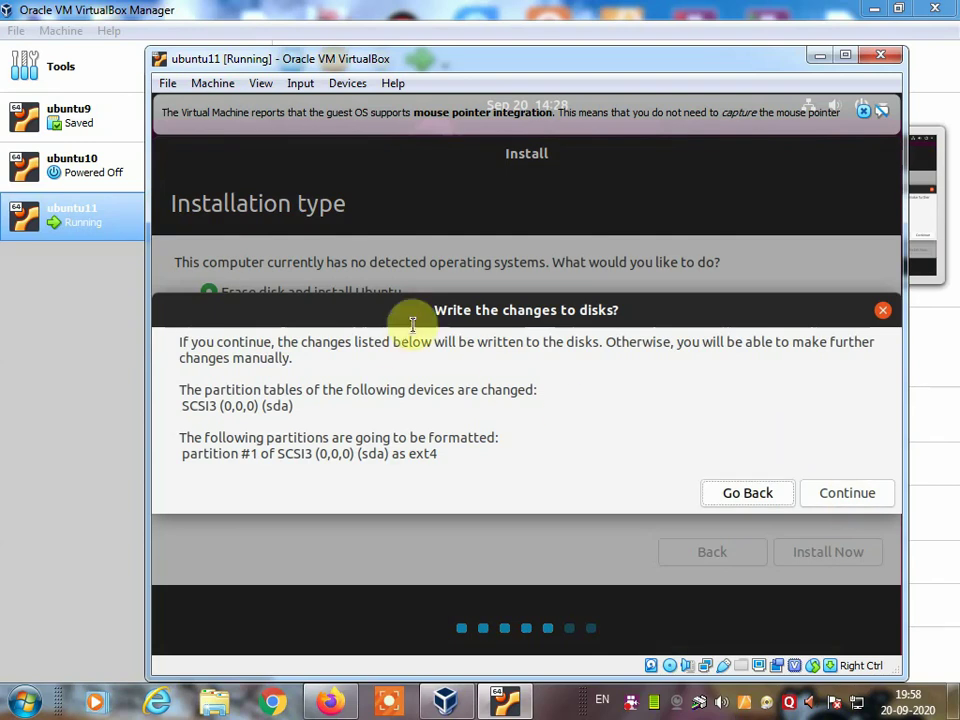
click(861, 493)
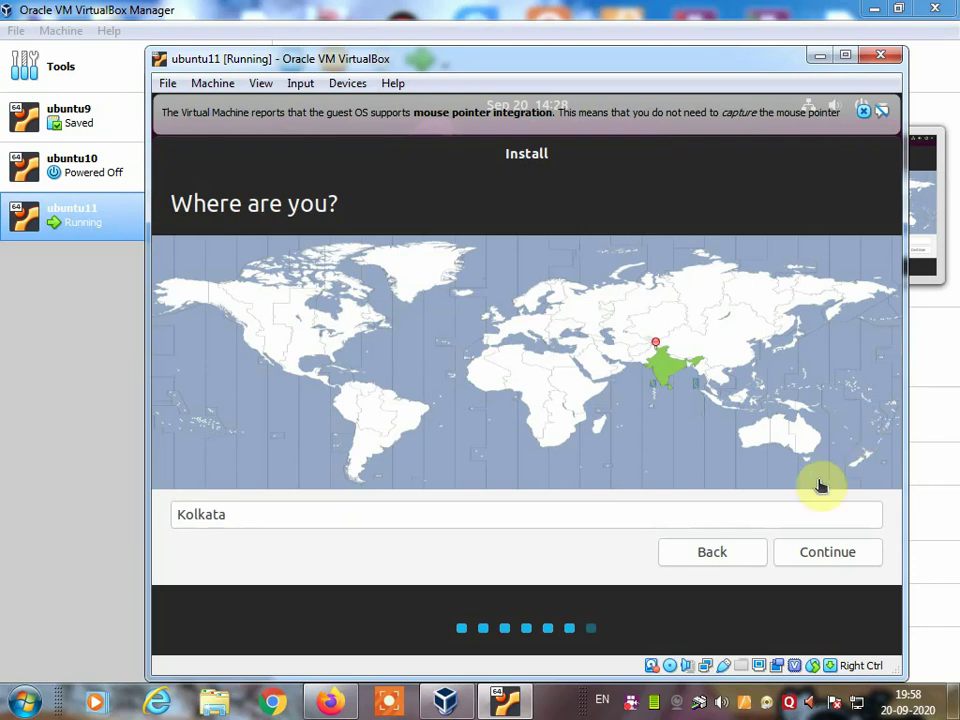
Step: Accept the Kolkata time zone, then enter the user's name and a matching password twice
click(666, 374)
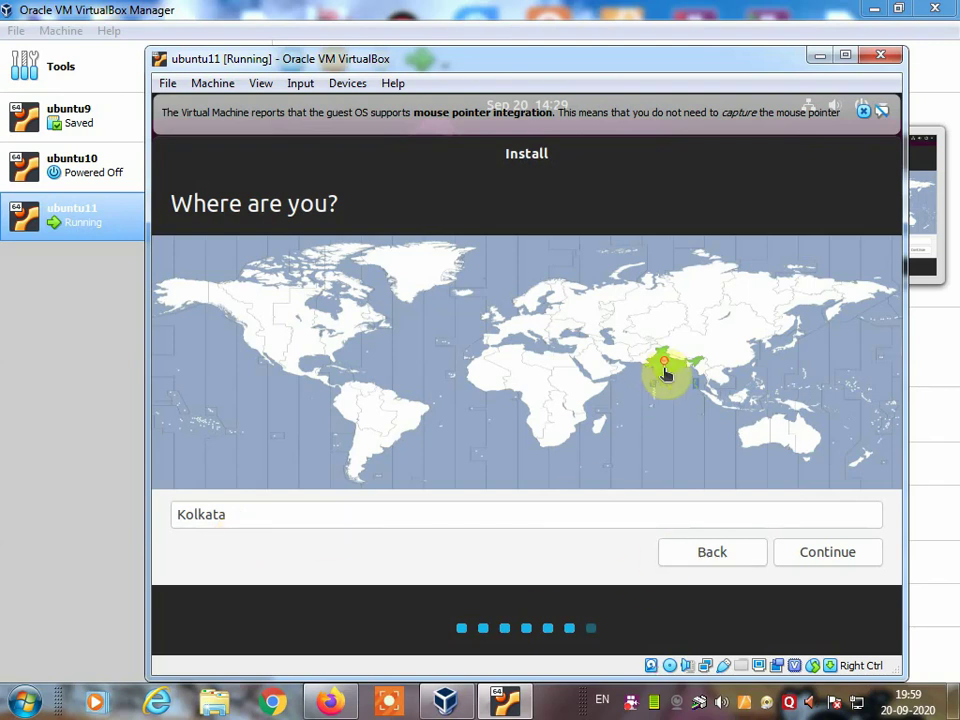
click(826, 553)
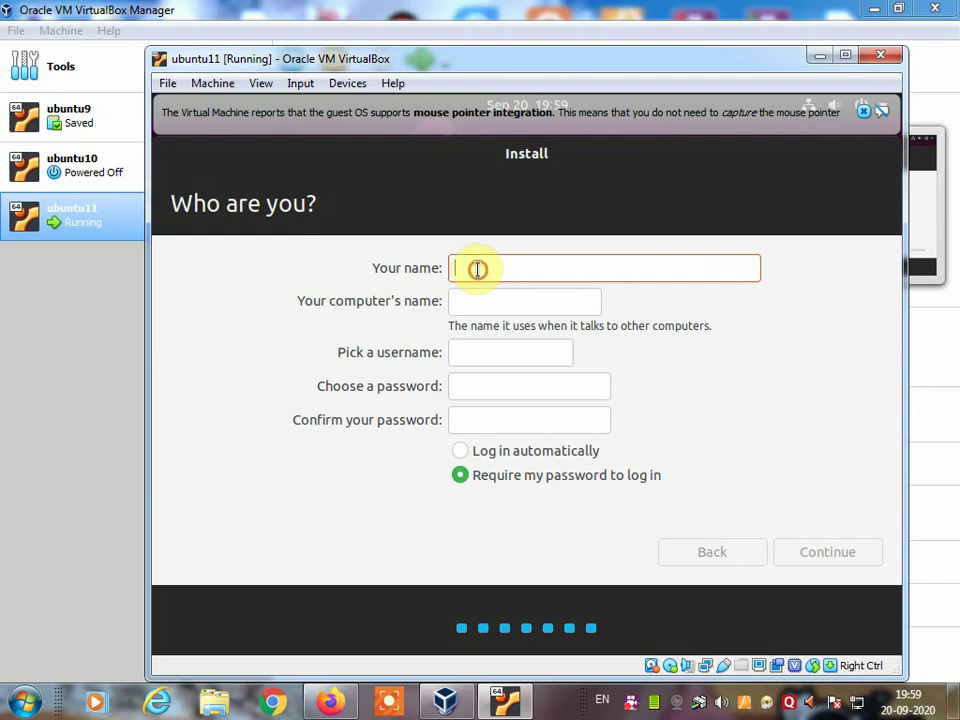
text(domi)
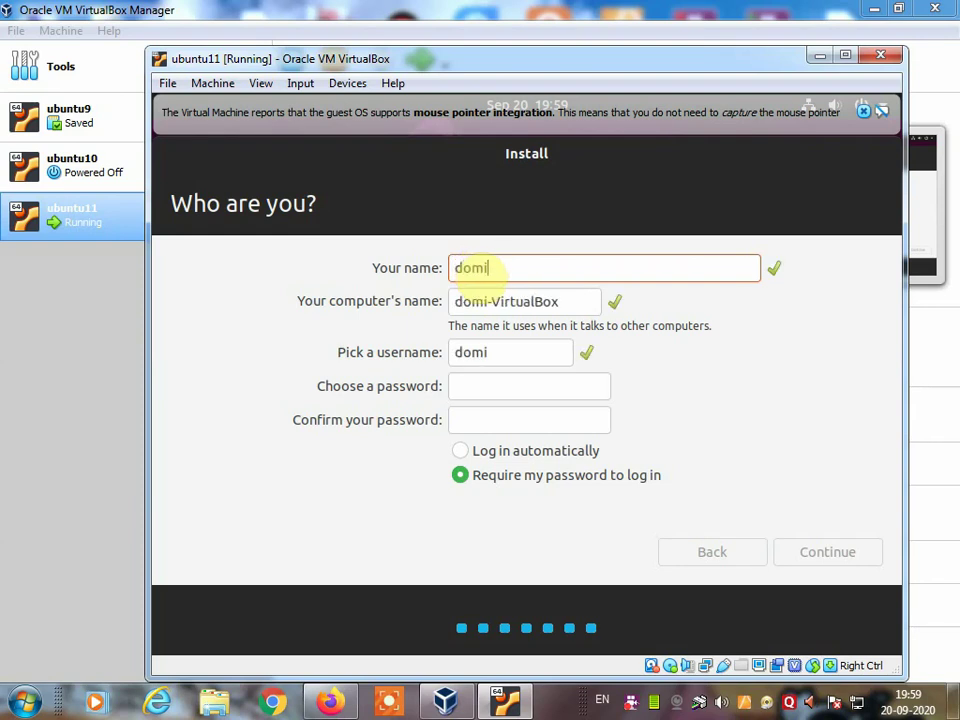
text(nic)
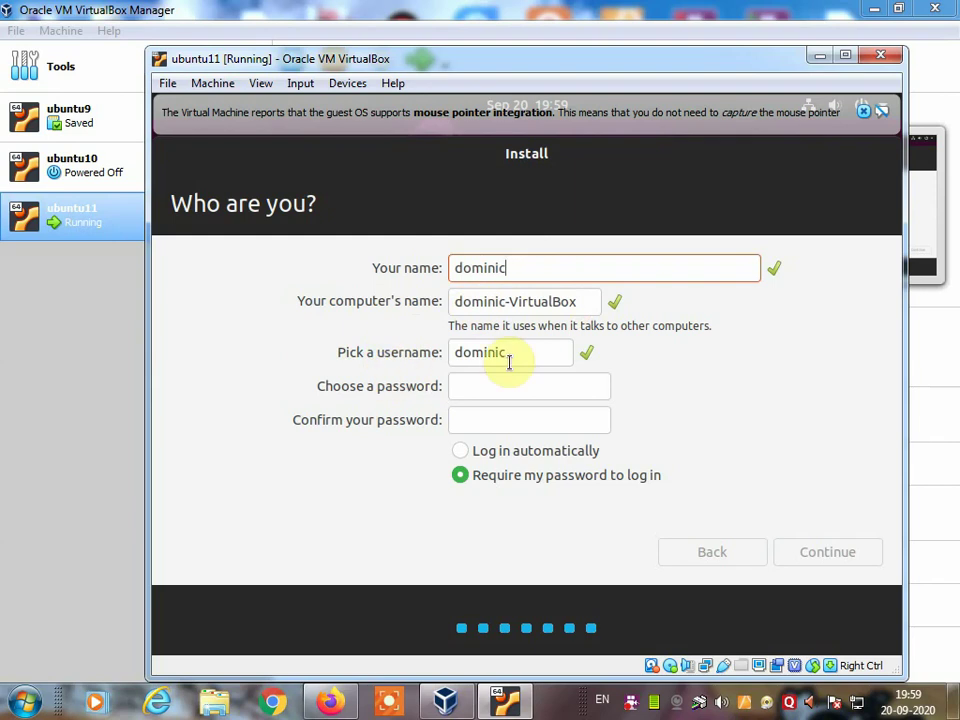
click(464, 387)
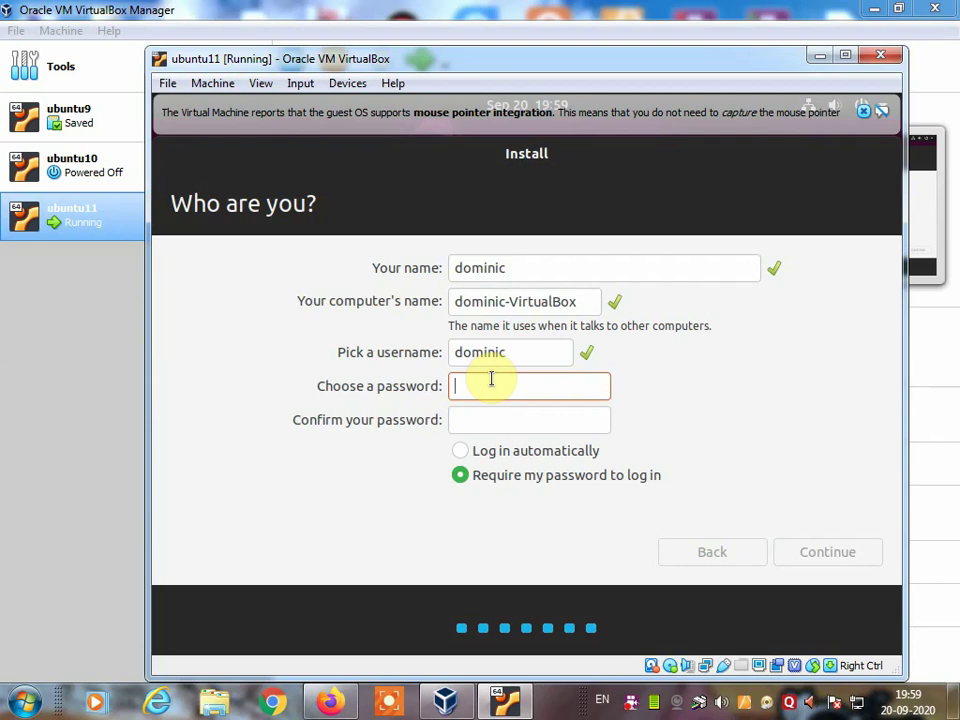
text(•••)
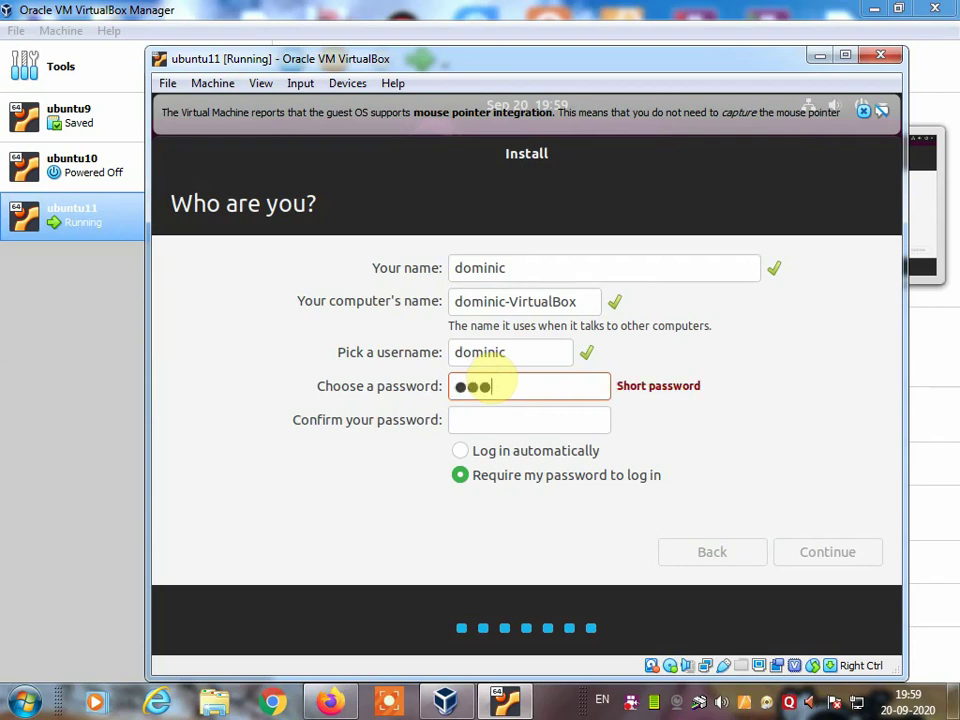
click(474, 422)
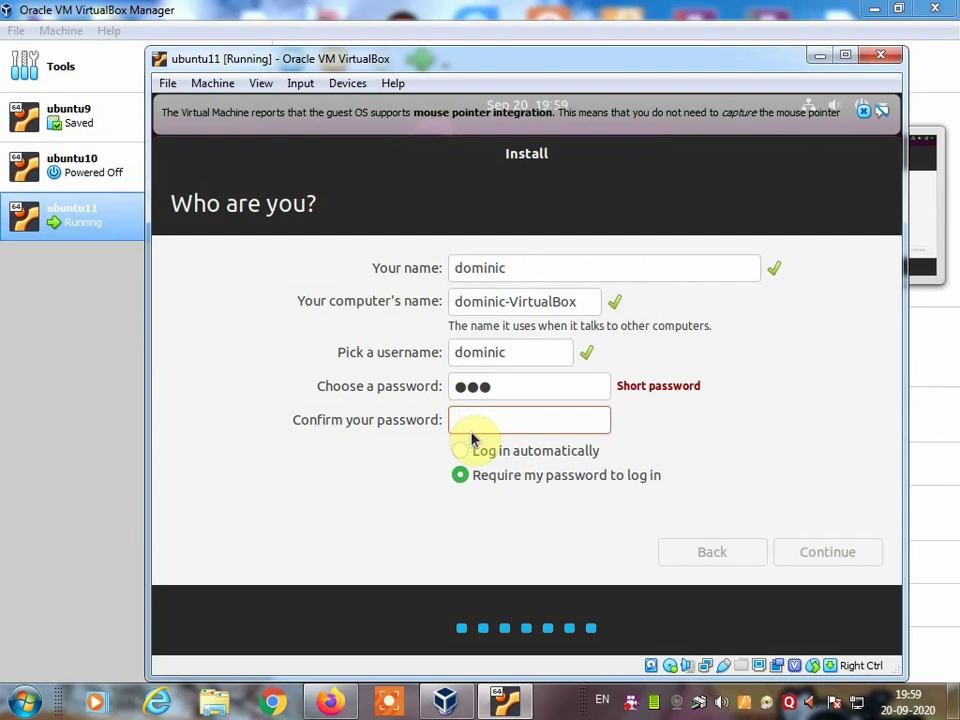
text(•••)
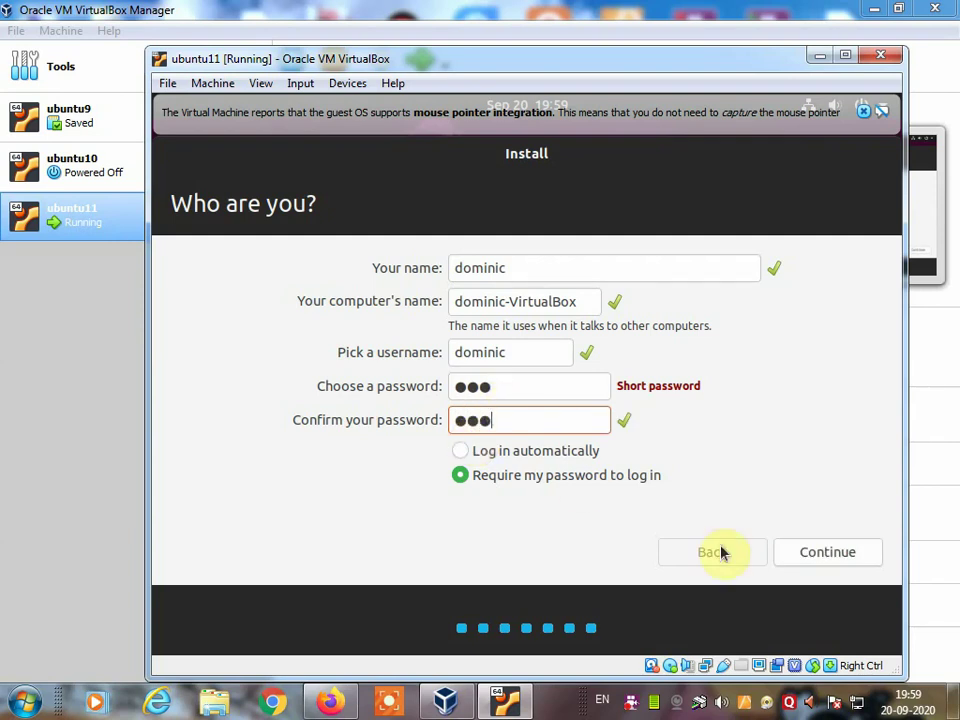
click(812, 558)
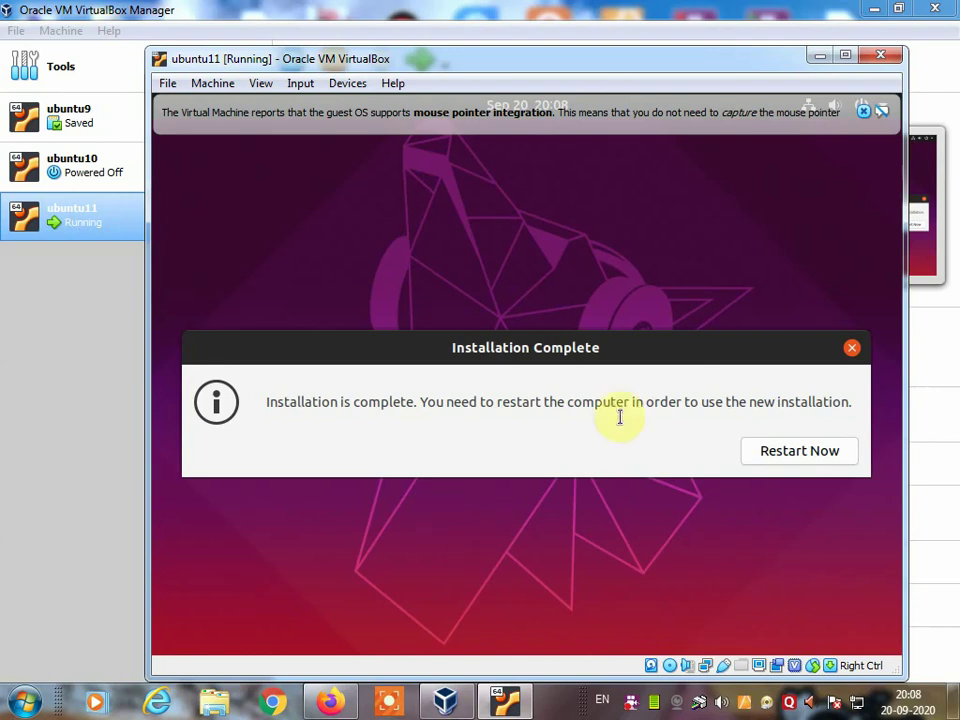
Step: Choose Restart Now in the Installation Complete dialog to reboot the VM
click(785, 451)
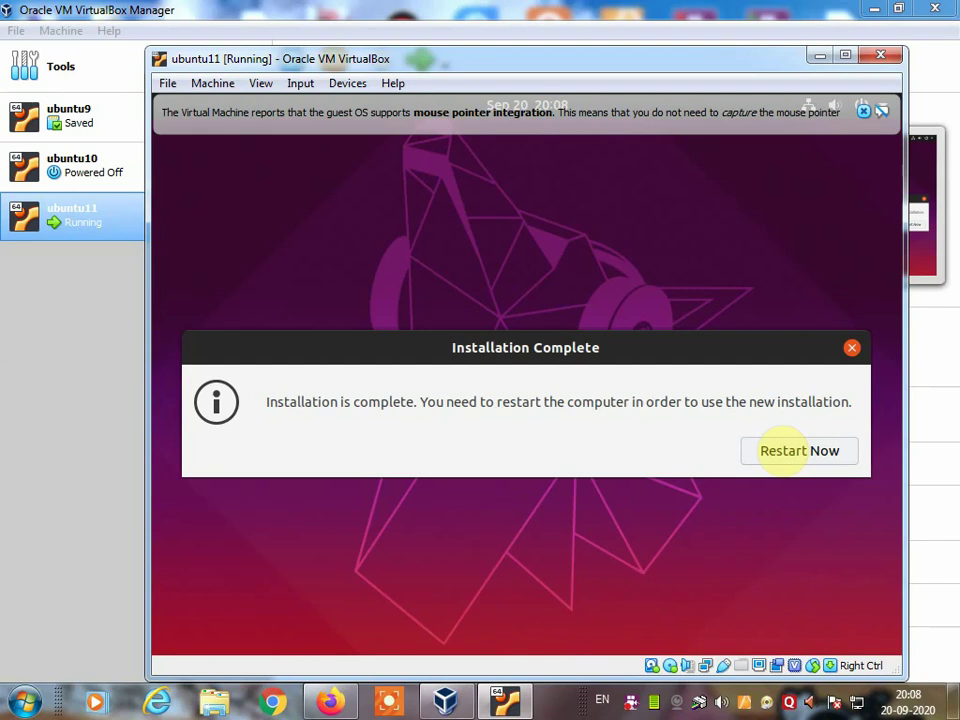
click(795, 450)
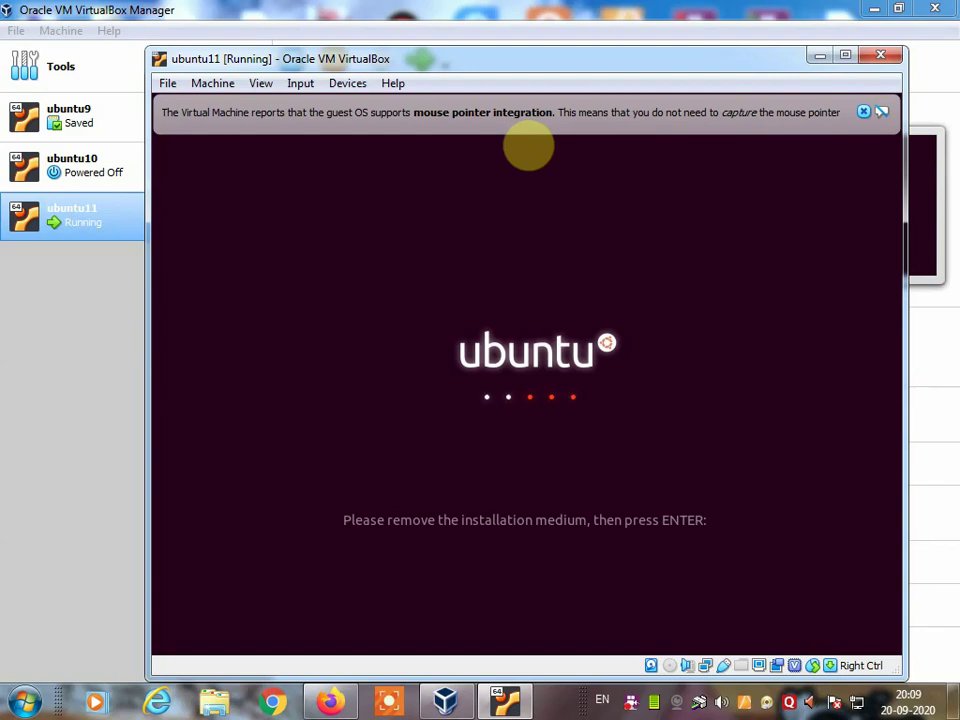
Step: Boot past the installation-medium prompt and sign in to the user account with its password
key(Return)
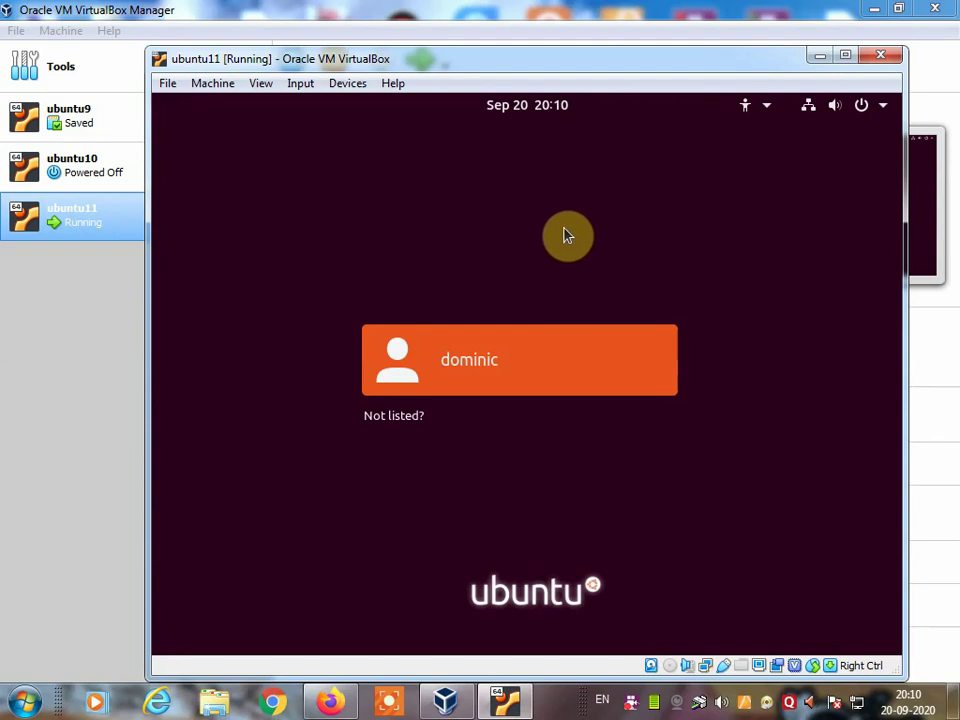
click(488, 372)
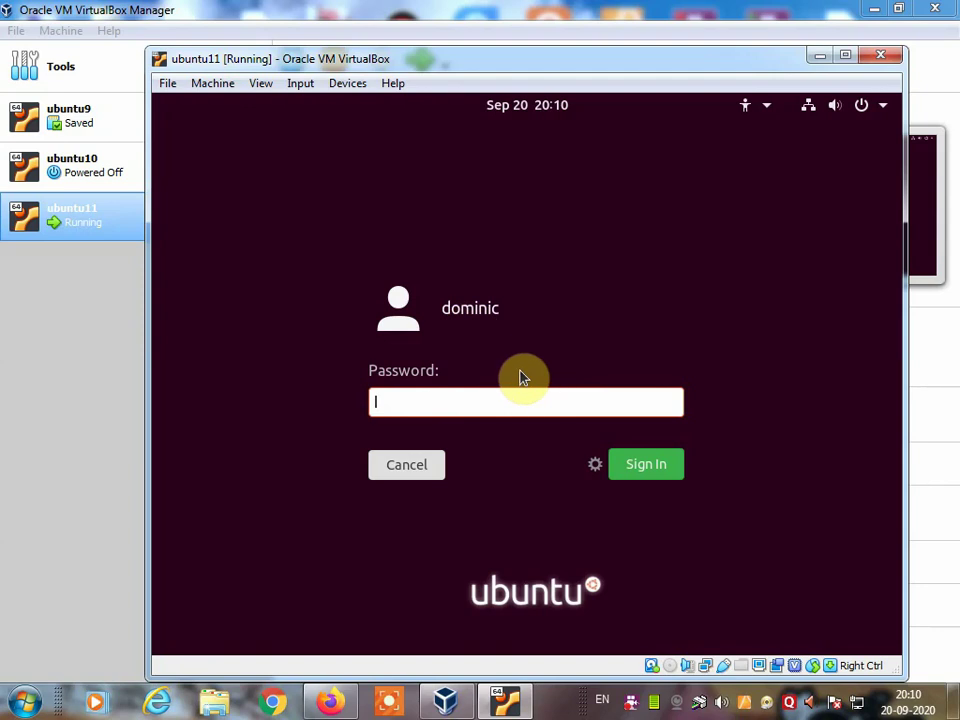
text(123)
click(668, 474)
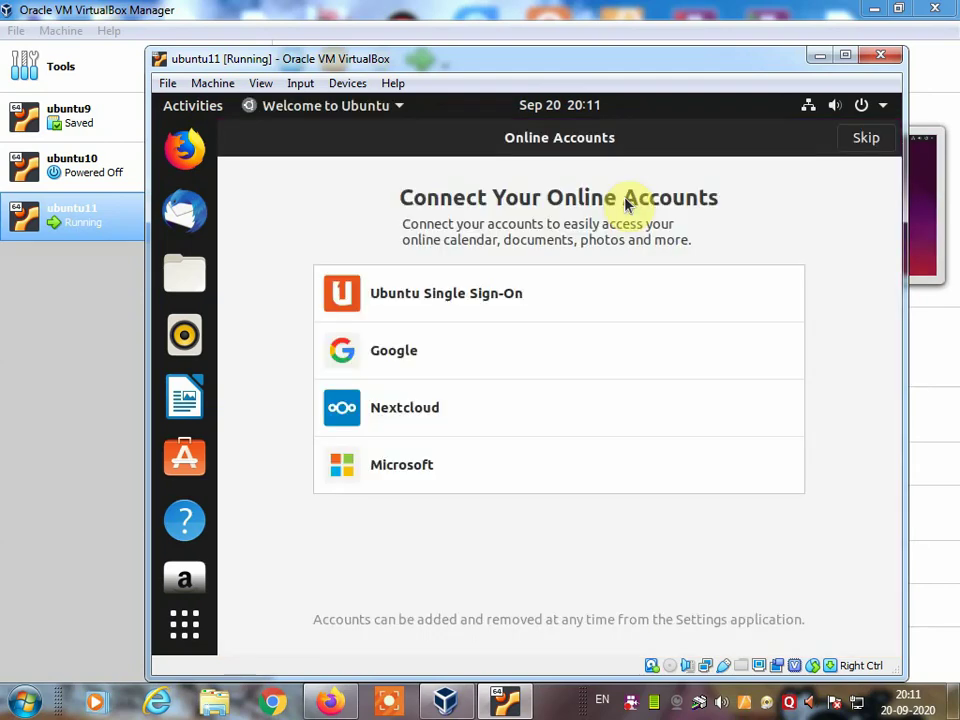
Step: Skip, Next and Done through the Welcome to Ubuntu pages to reach the desktop
click(868, 141)
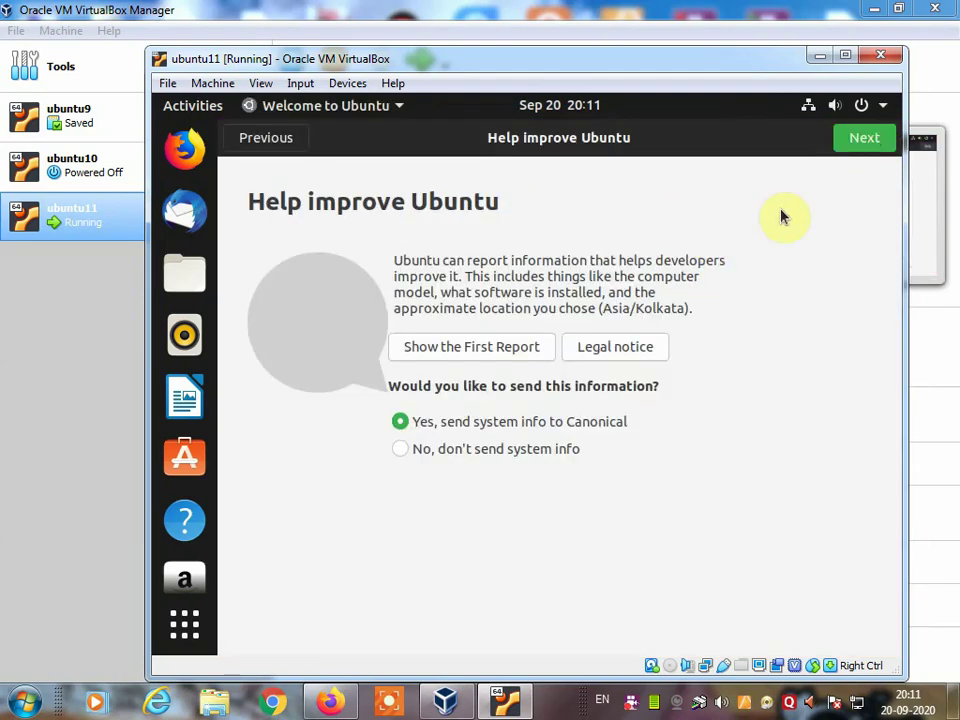
click(864, 143)
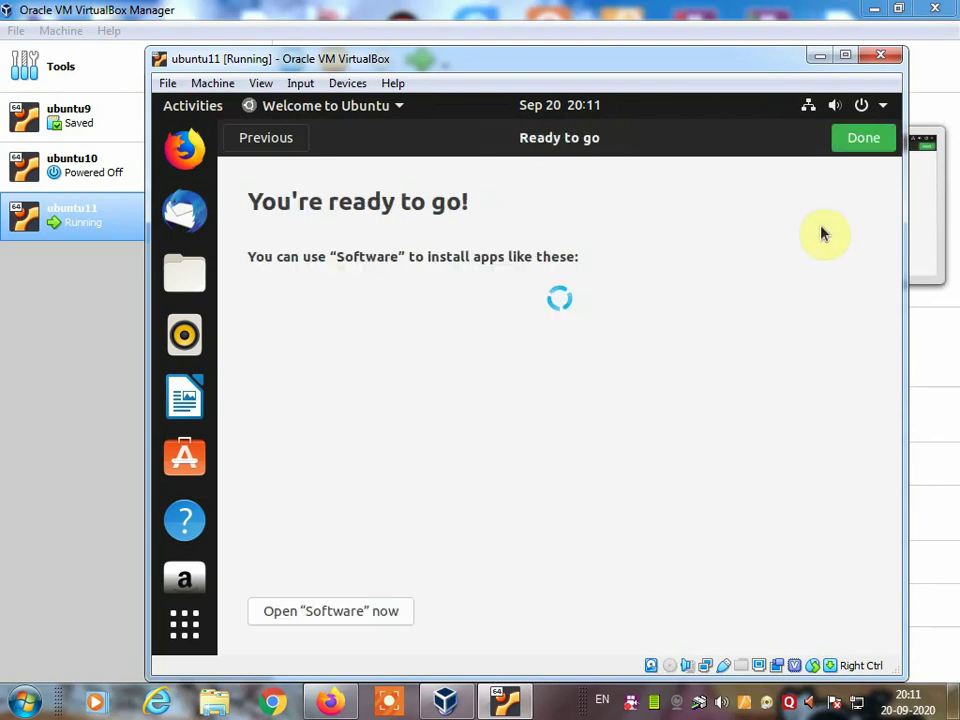
click(864, 140)
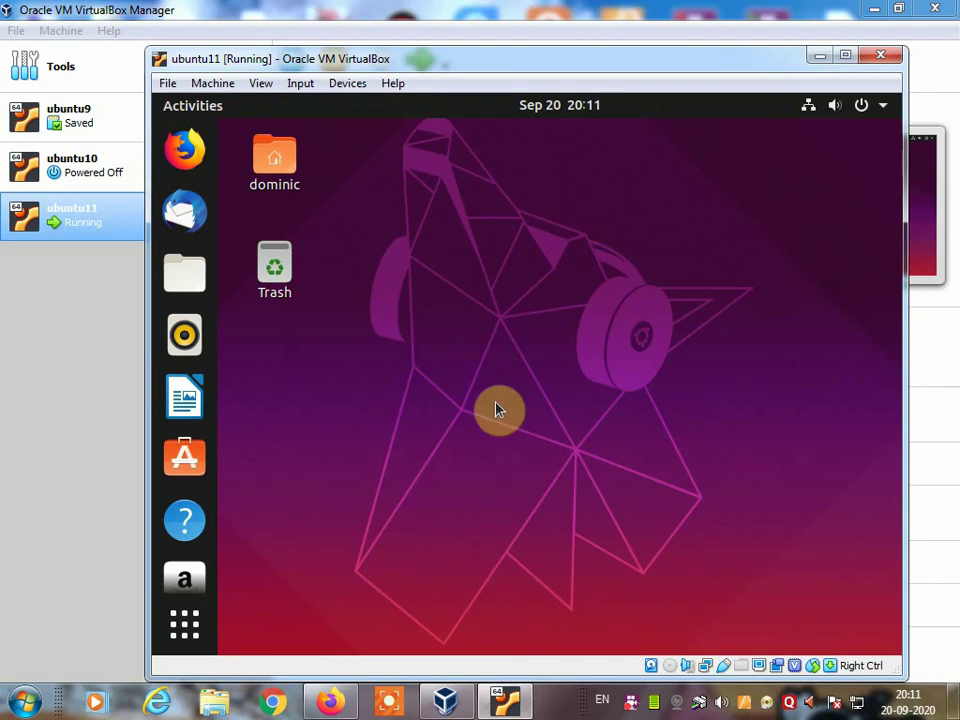
Step: Switch the VM to full-screen mode and launch LibreOffice Calc from Show Applications
click(257, 84)
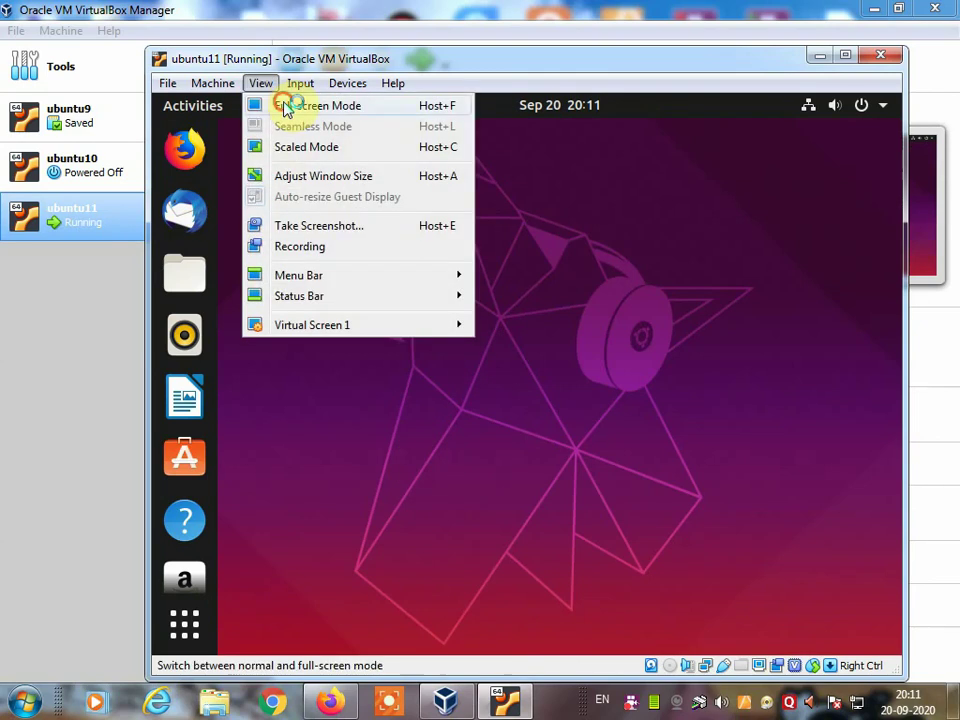
key(Escape)
click(488, 450)
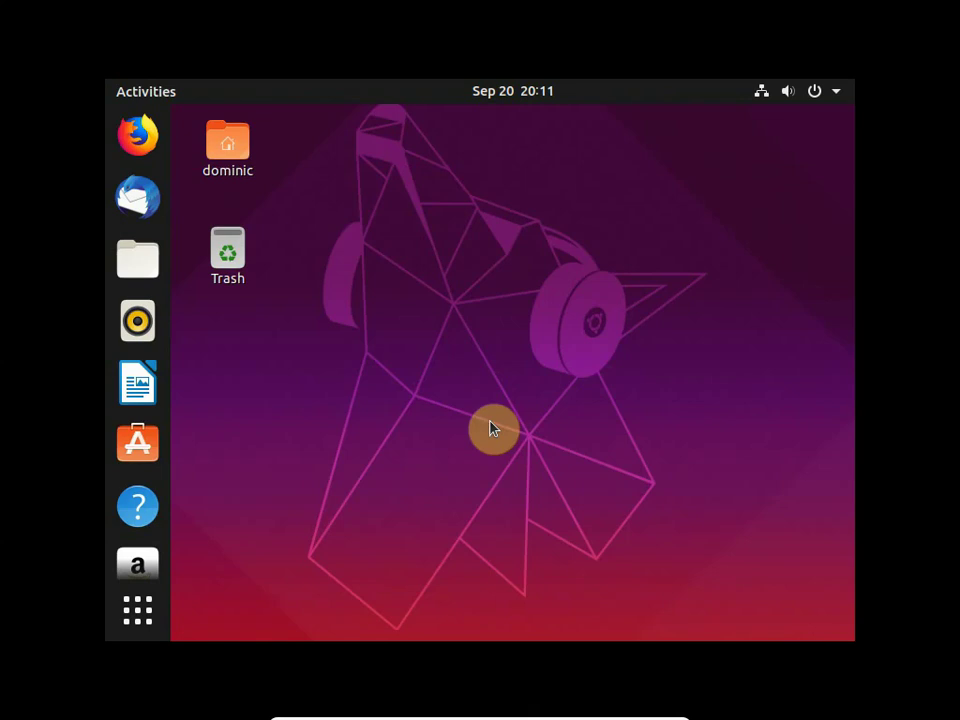
click(139, 617)
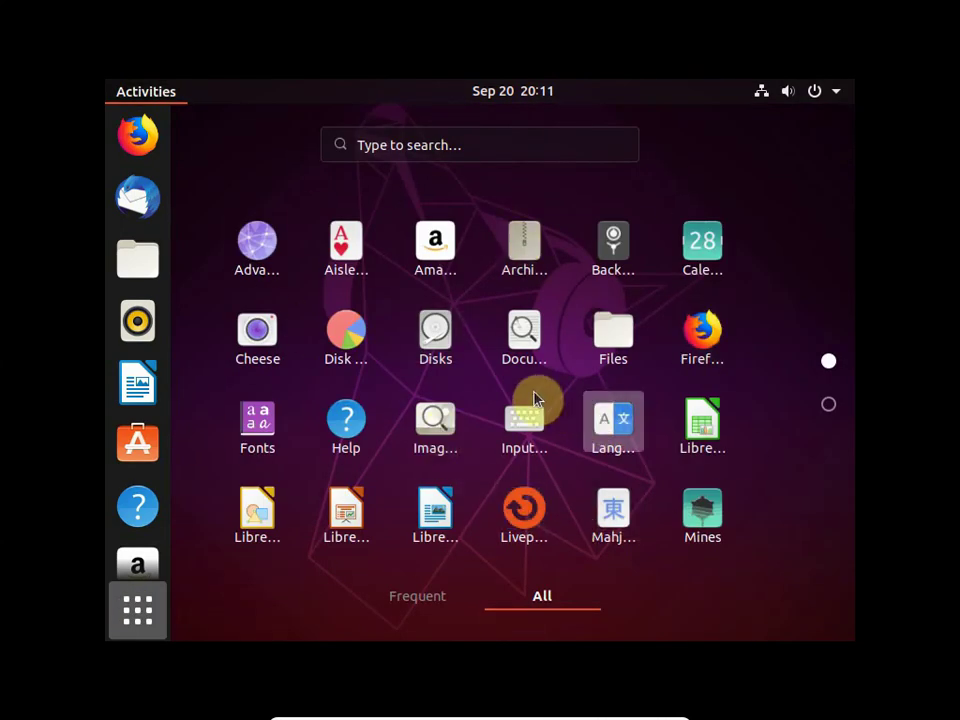
click(702, 428)
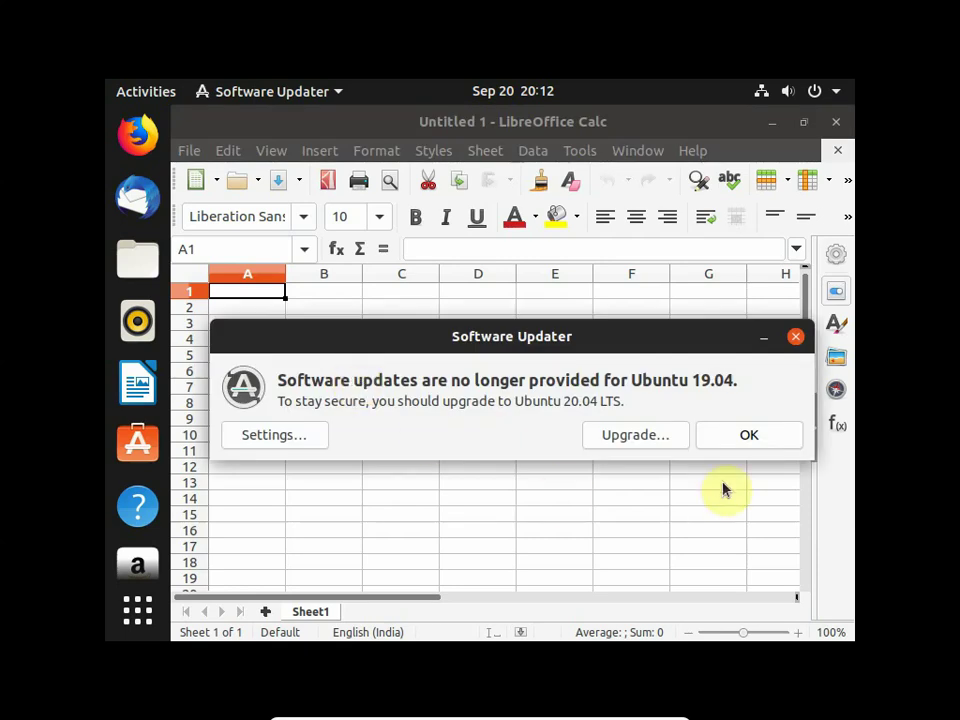
Step: Dismiss the Software Updater, close Calc, and power off Ubuntu from the system menu
click(749, 453)
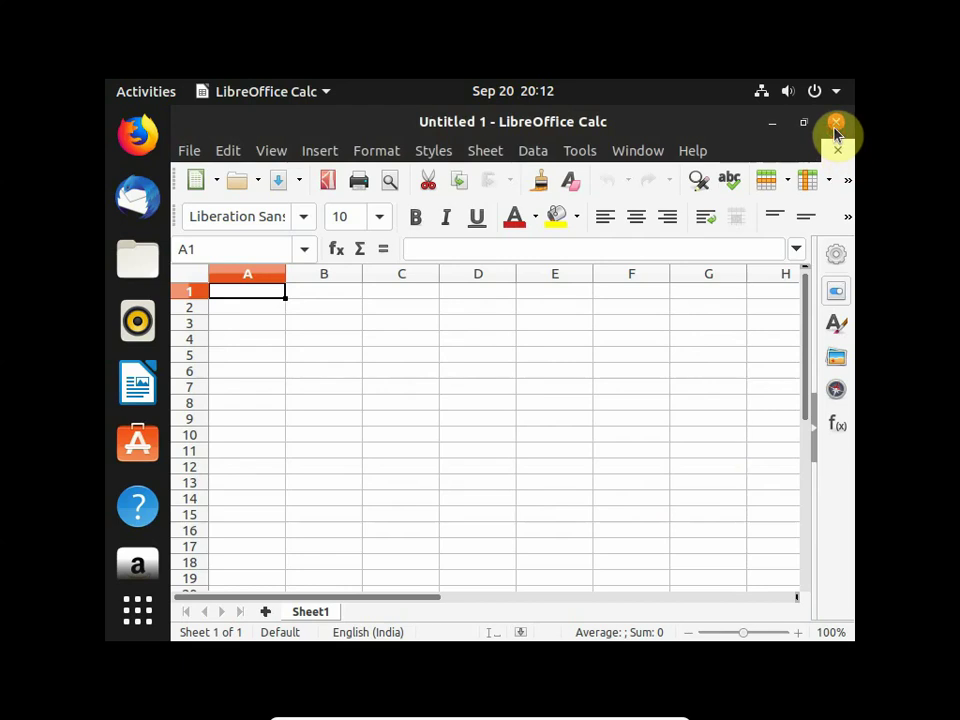
click(836, 123)
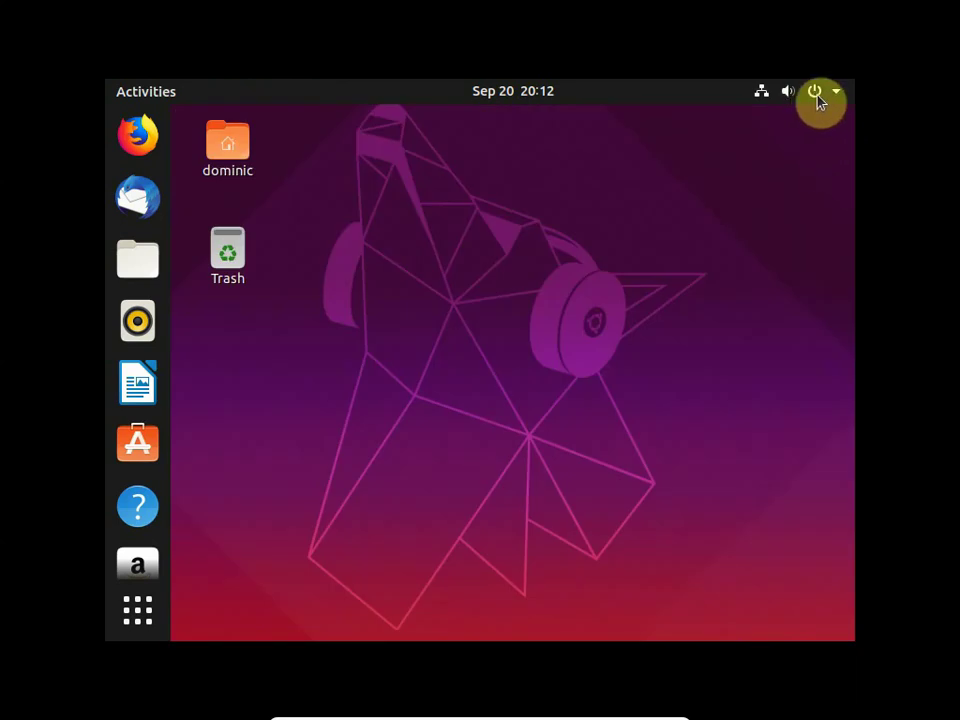
click(816, 95)
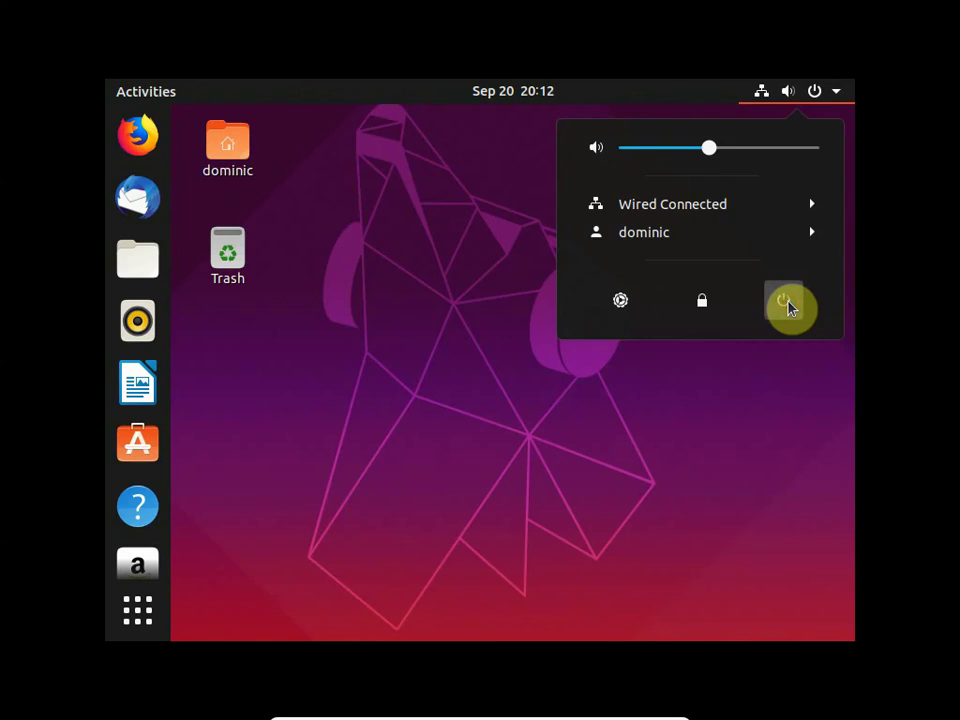
click(788, 303)
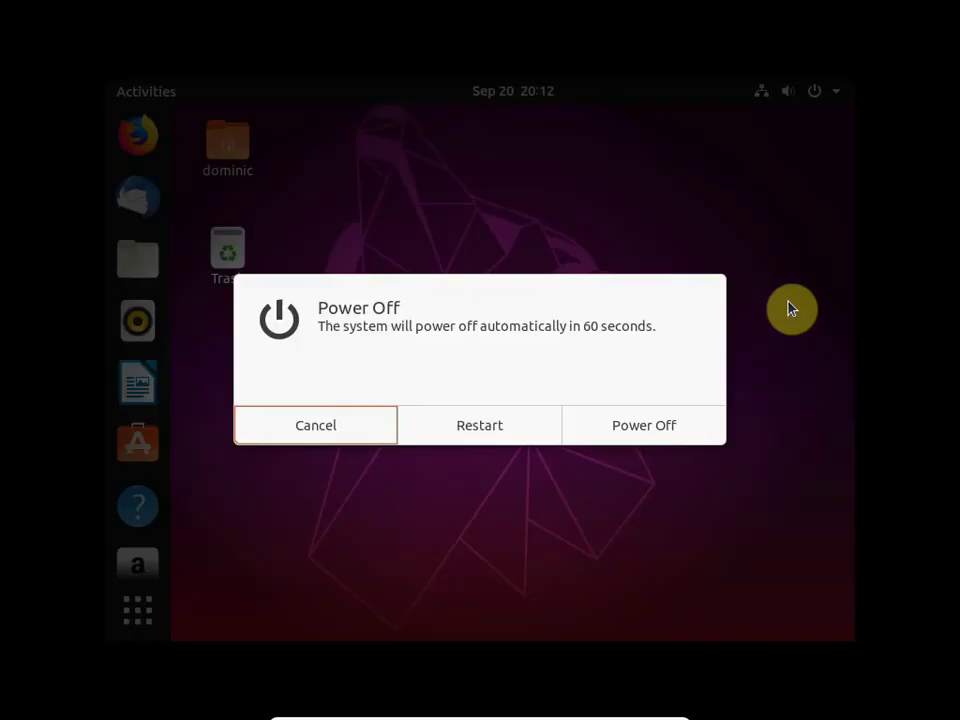
click(630, 438)
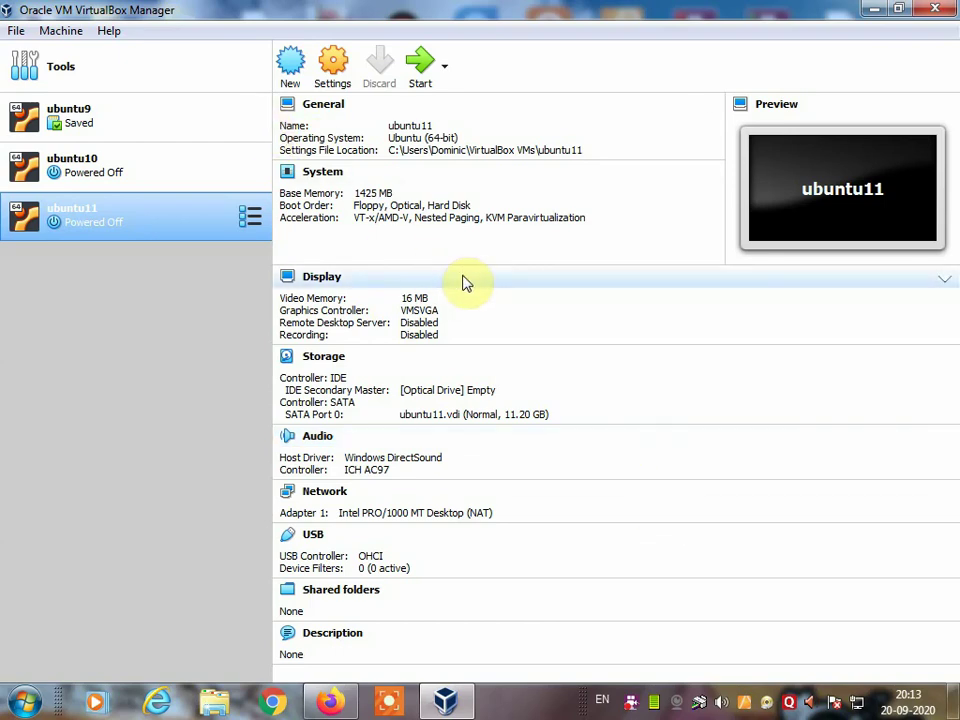
right_click(634, 700)
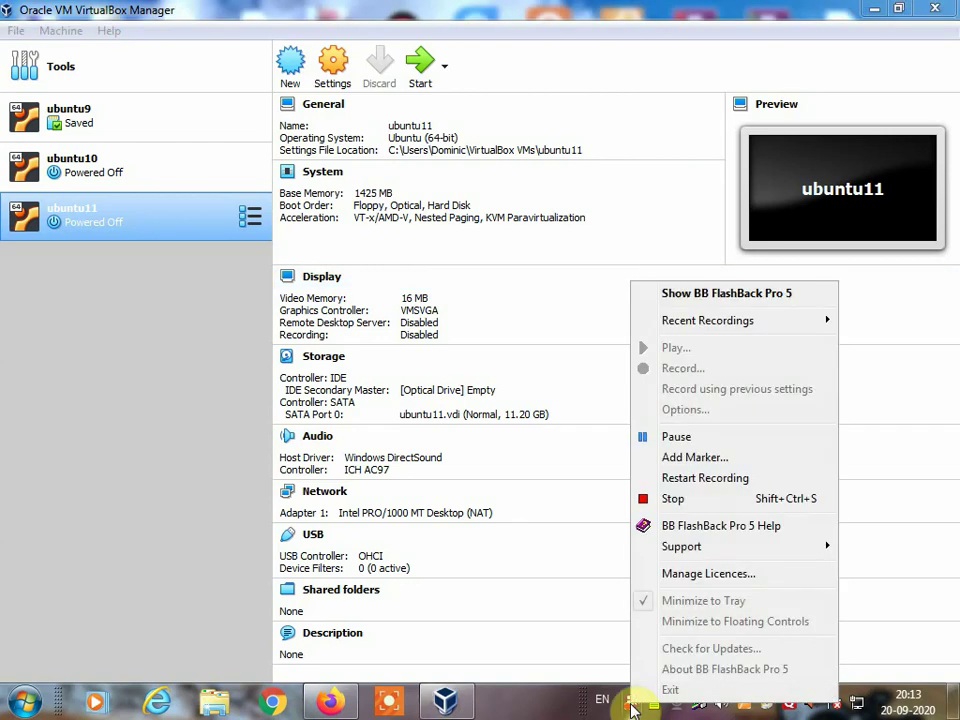